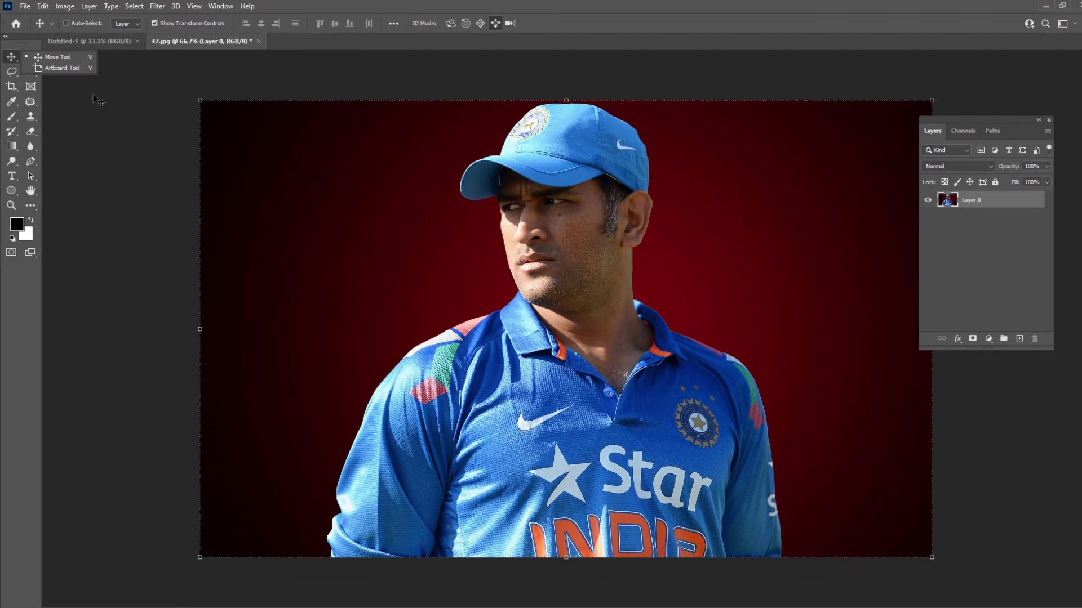
click(344, 355)
click(32, 61)
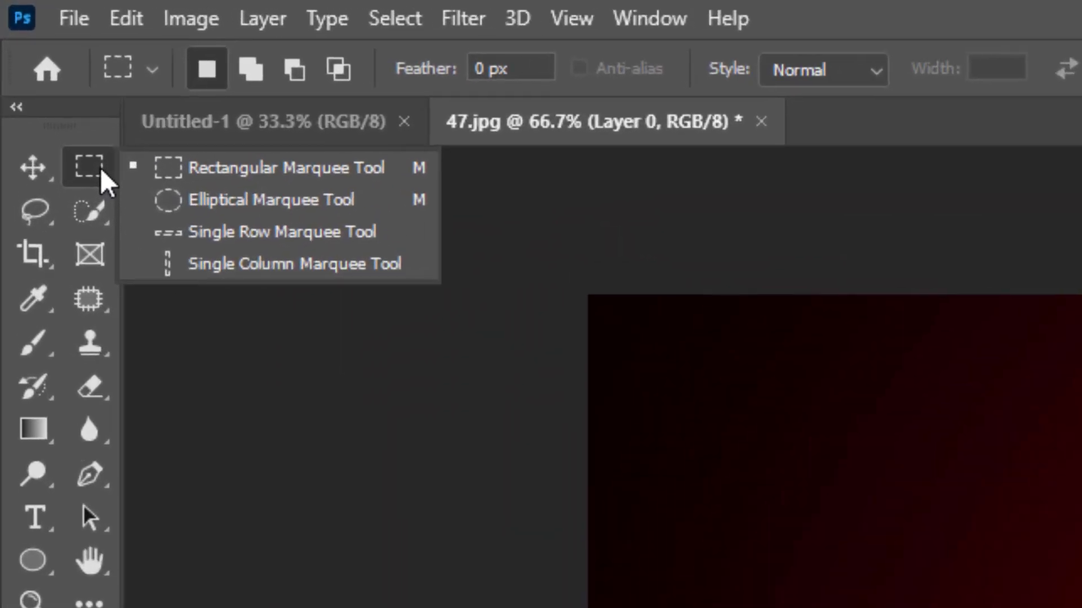
click(48, 167)
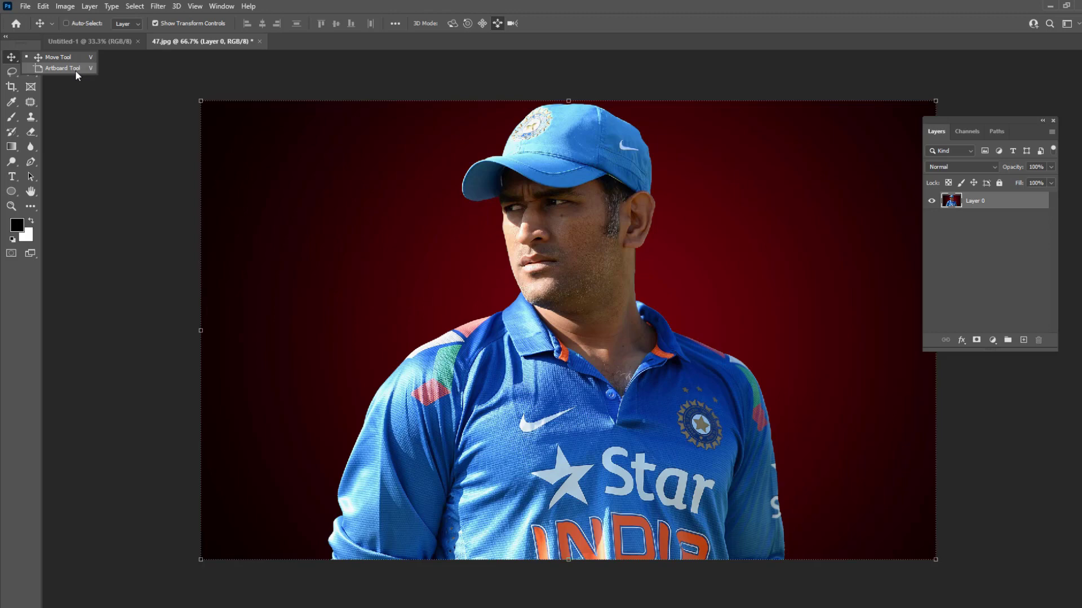
click(5, 55)
right_click(7, 58)
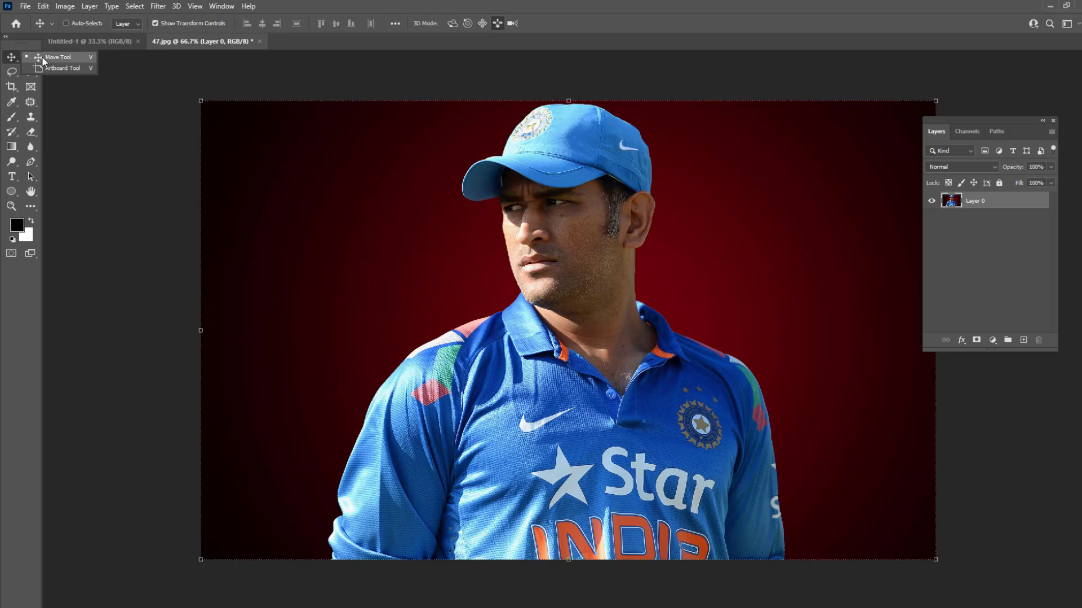
click(8, 59)
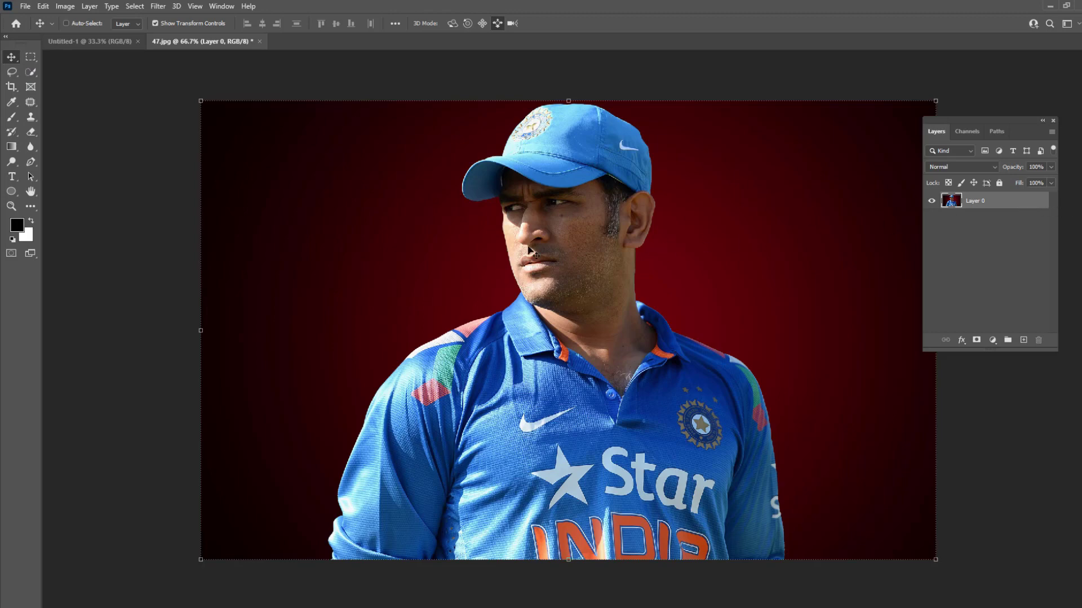
Try moving the photo layer around the canvas with the Move tool
drag(529, 248, 595, 243)
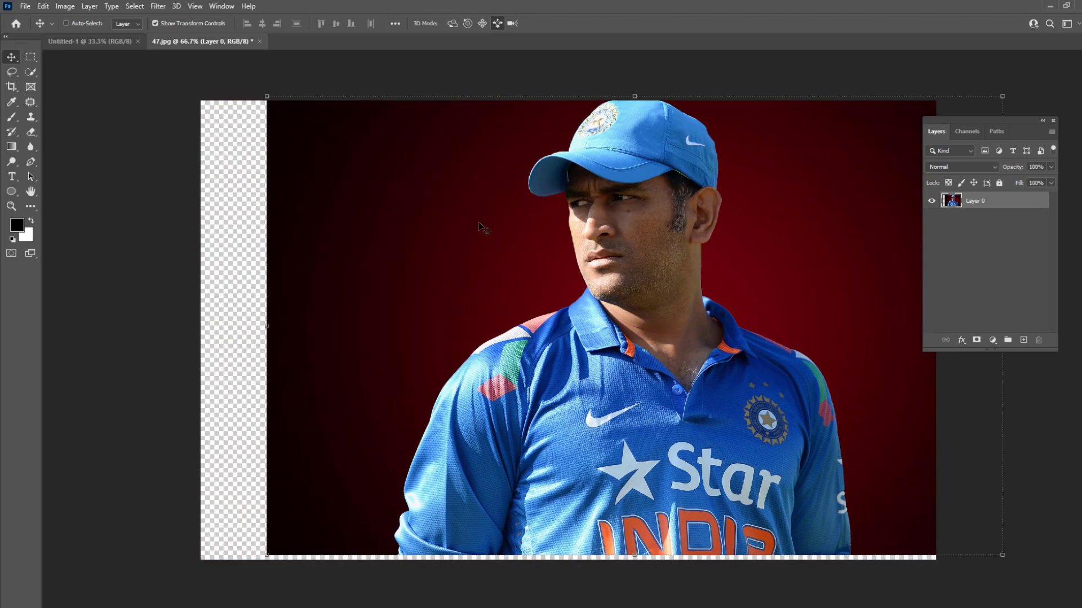
right_click(9, 59)
click(36, 56)
drag(396, 211, 427, 220)
drag(488, 242, 415, 249)
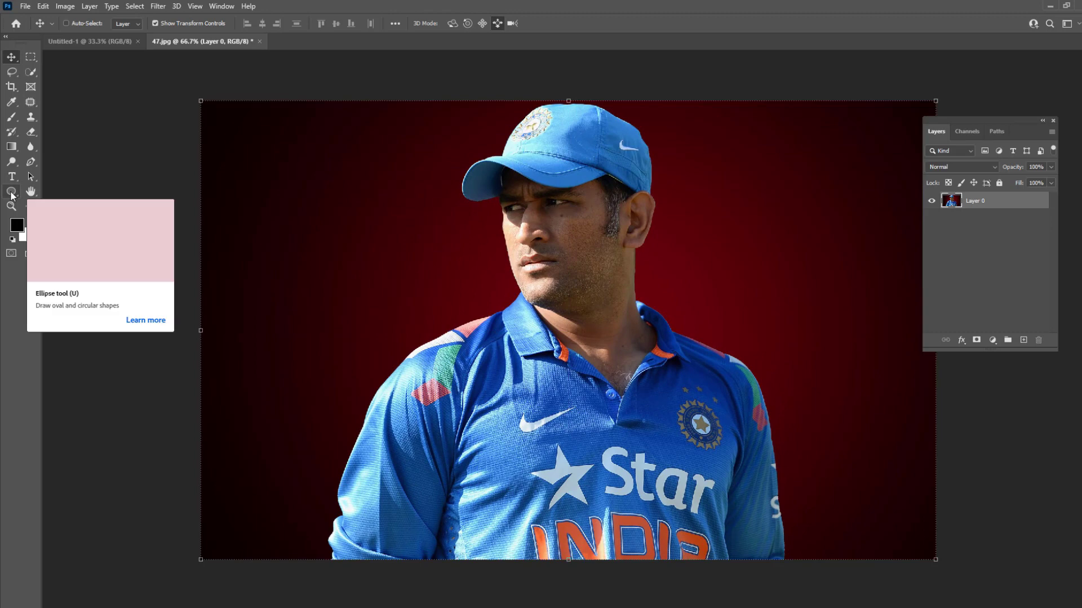
Draw a black triangle about 409 × 325 px on the background left of the man's face with the Triangle tool
click(11, 192)
right_click(11, 193)
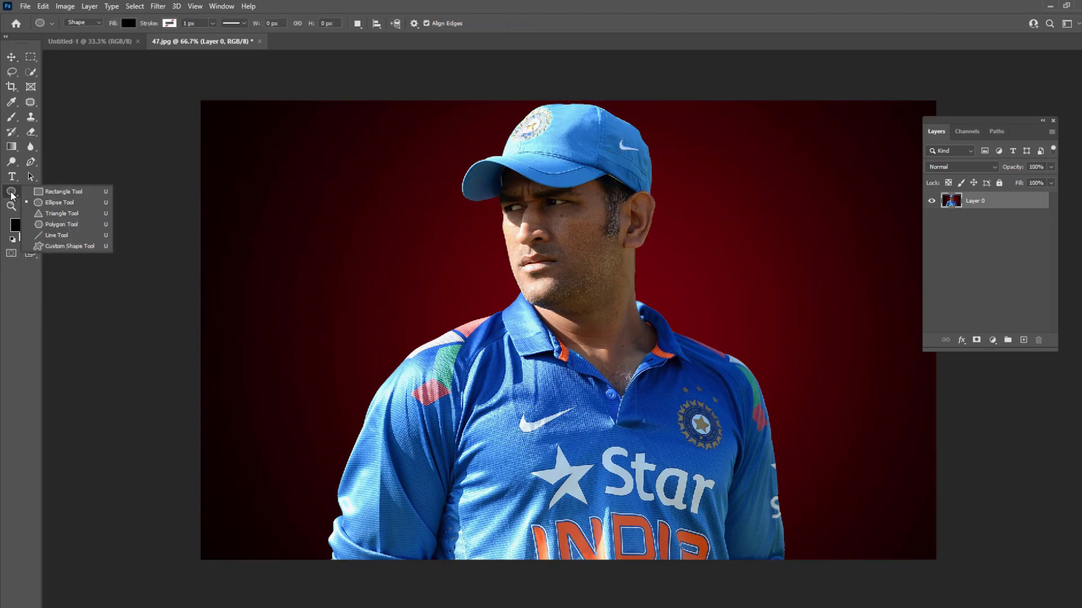
click(54, 214)
drag(411, 161, 254, 285)
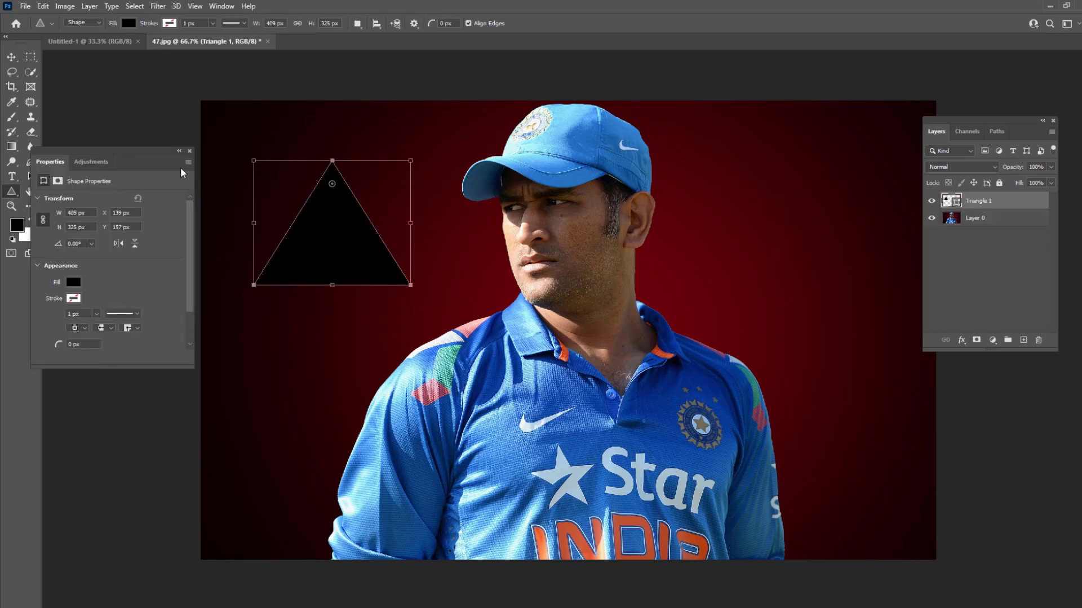
click(189, 152)
Move the triangle with the Move tool so it sits closer to the man's face, just above his shoulder
click(10, 57)
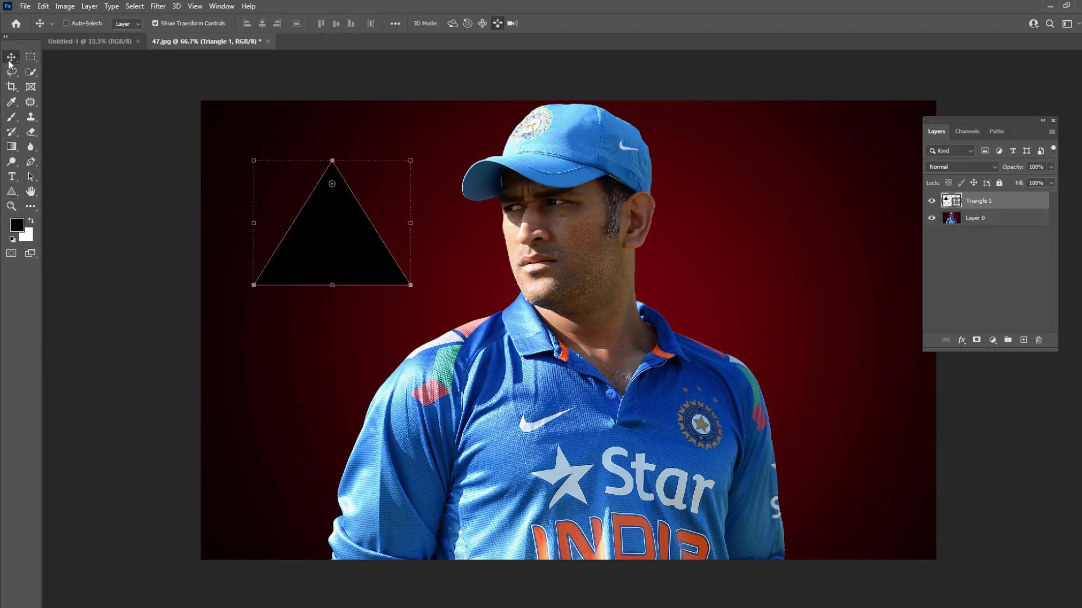
mouse_move(323, 249)
mouse_down()
mouse_move(685, 198)
mouse_move(816, 265)
mouse_move(317, 265)
mouse_up()
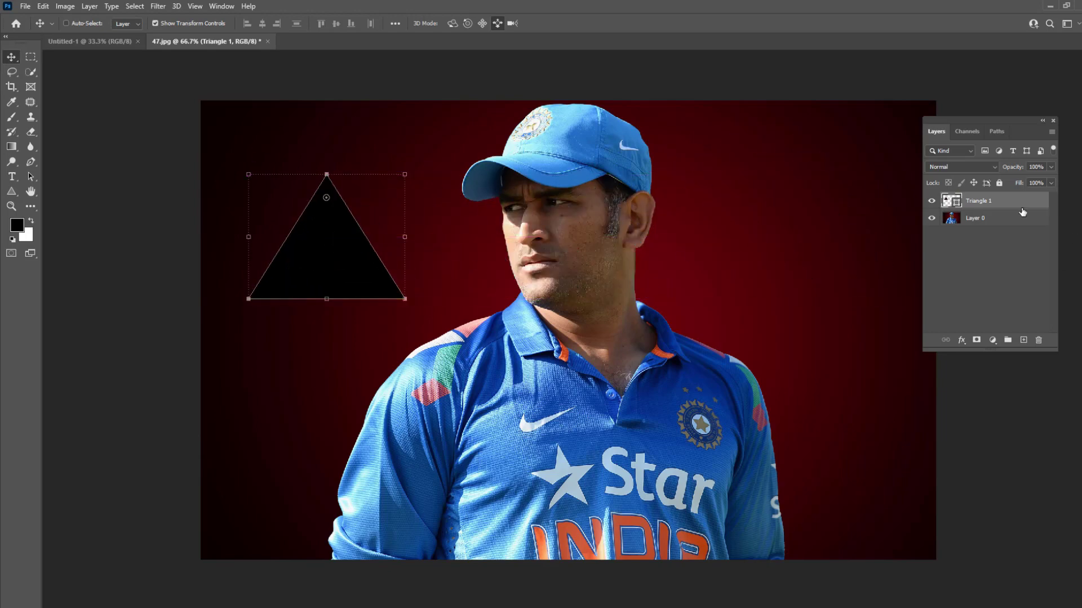
click(1008, 224)
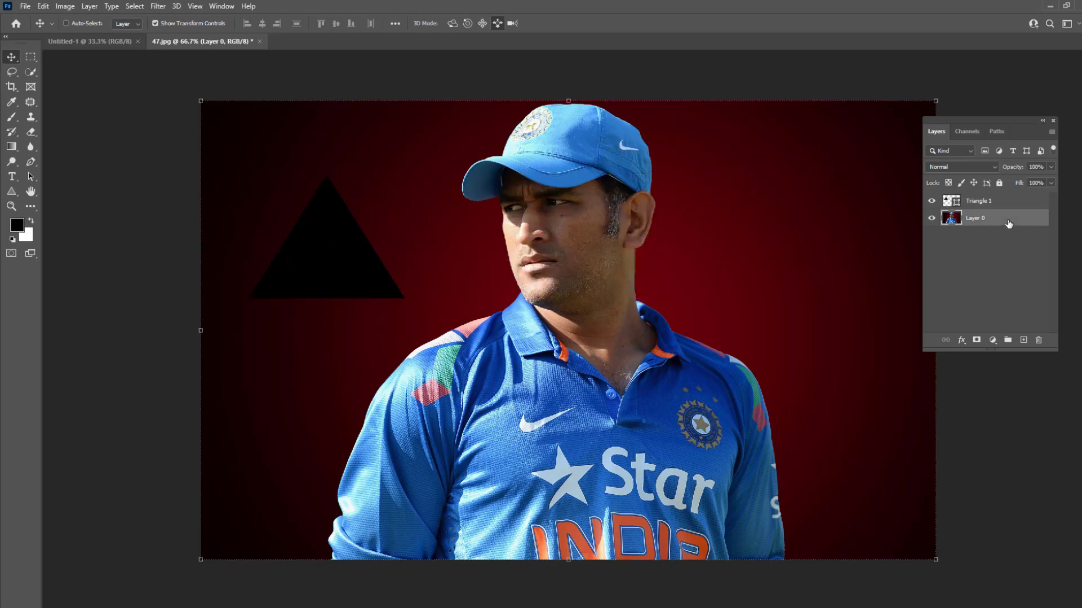
click(995, 201)
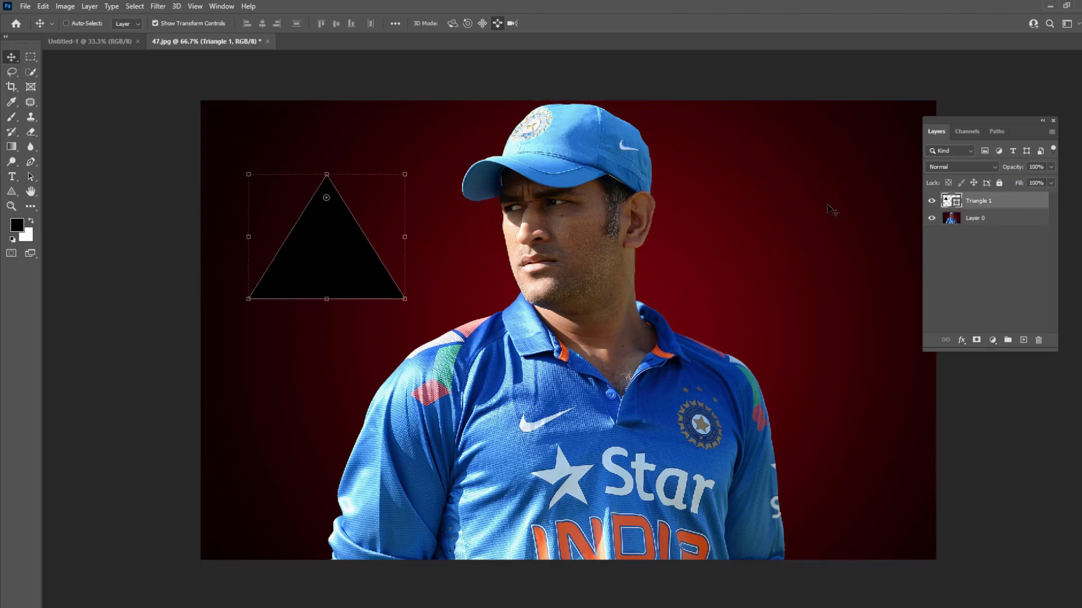
mouse_move(333, 229)
mouse_down()
mouse_move(637, 208)
mouse_move(272, 256)
mouse_move(346, 231)
mouse_up()
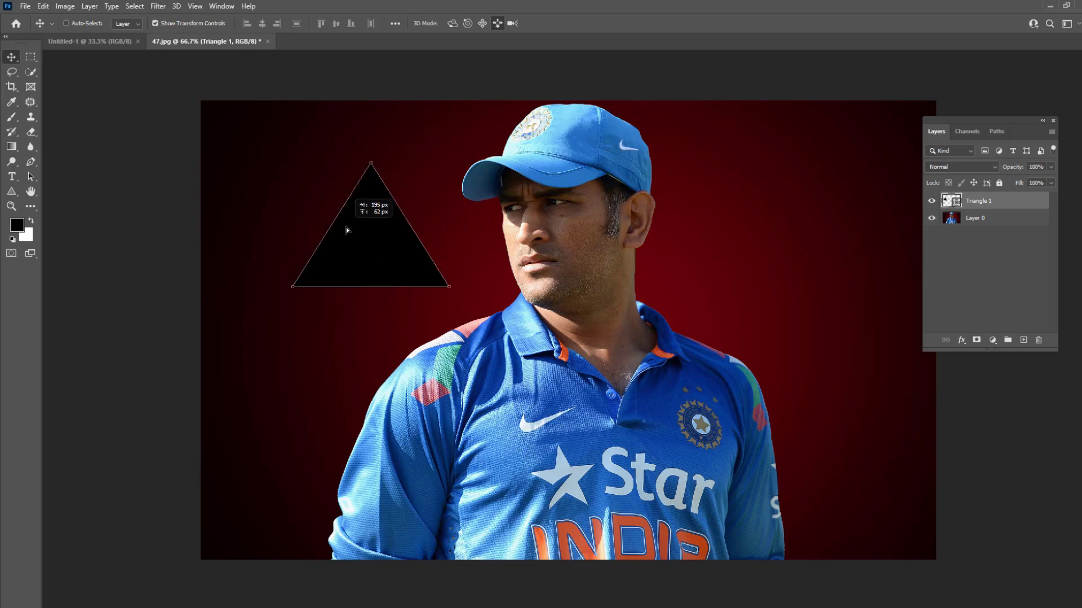
Draw a black five-pointed star about 420 × 381 px with the Polygon tool and move it to the background right of the man's head
click(992, 220)
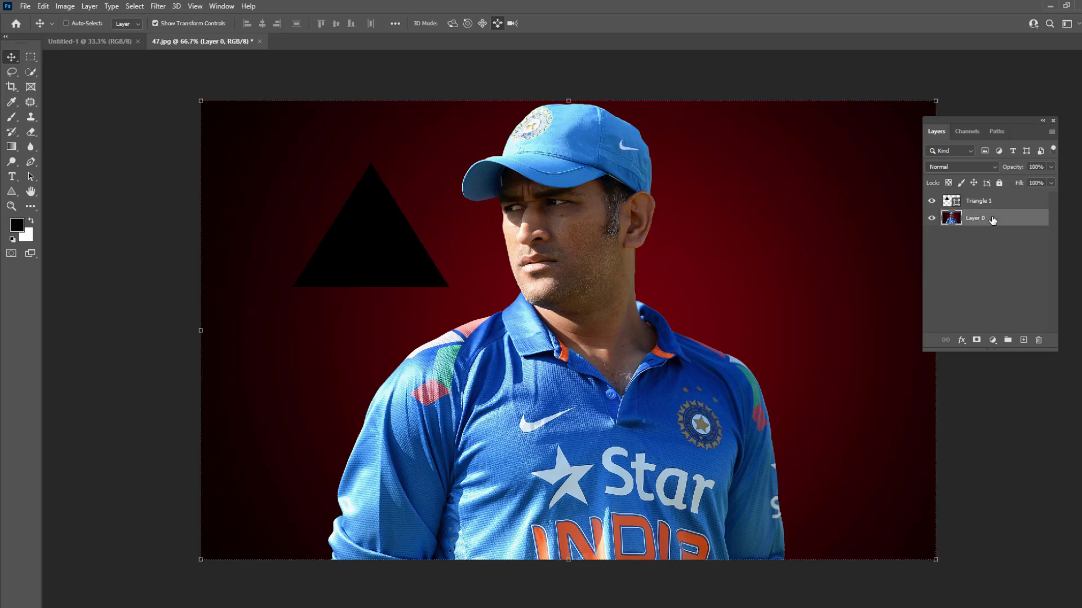
mouse_move(653, 226)
mouse_down()
mouse_move(727, 217)
mouse_move(614, 251)
mouse_move(642, 217)
mouse_move(630, 237)
mouse_move(592, 225)
mouse_move(643, 214)
mouse_move(654, 227)
mouse_up()
click(12, 191)
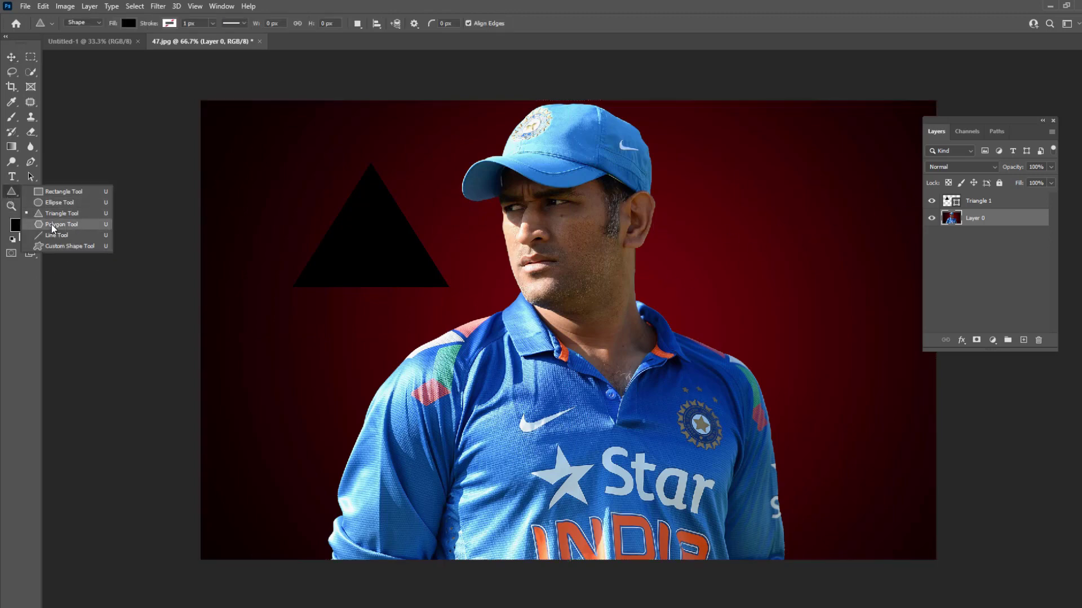
click(52, 228)
drag(279, 307, 439, 452)
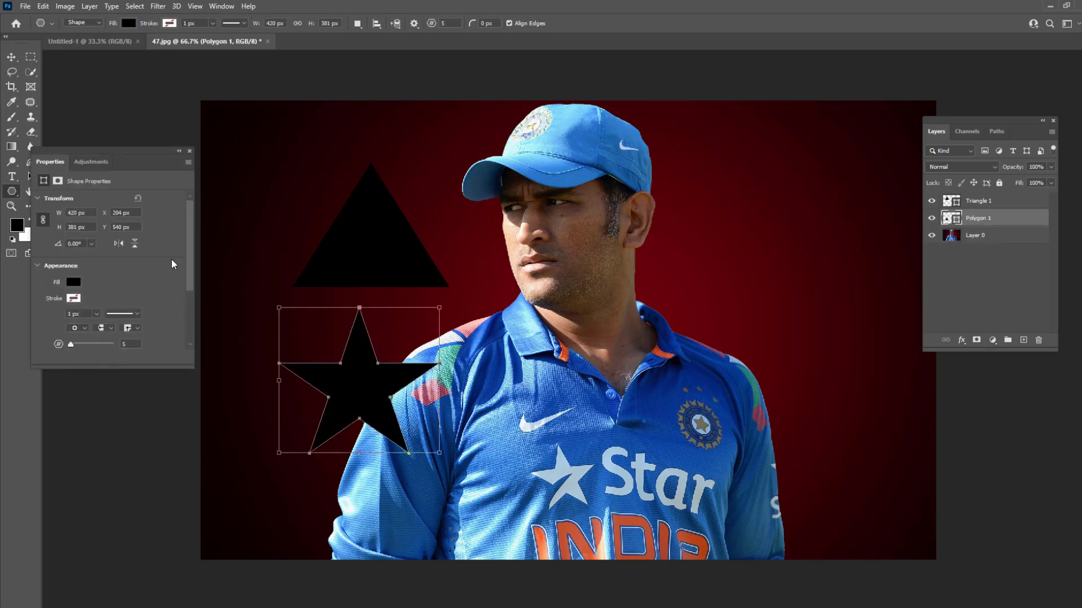
click(190, 151)
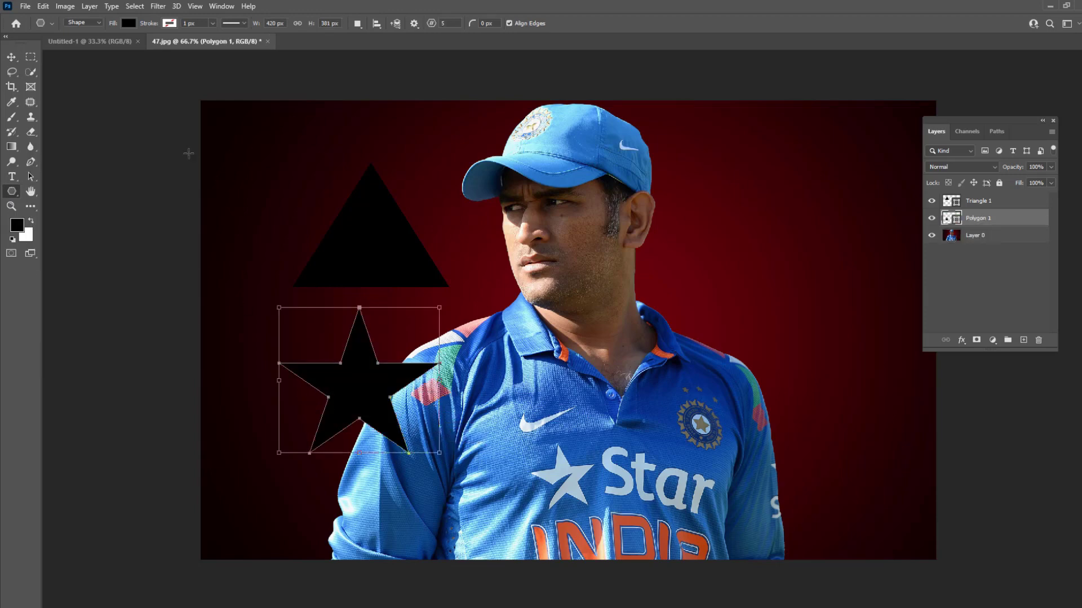
click(11, 57)
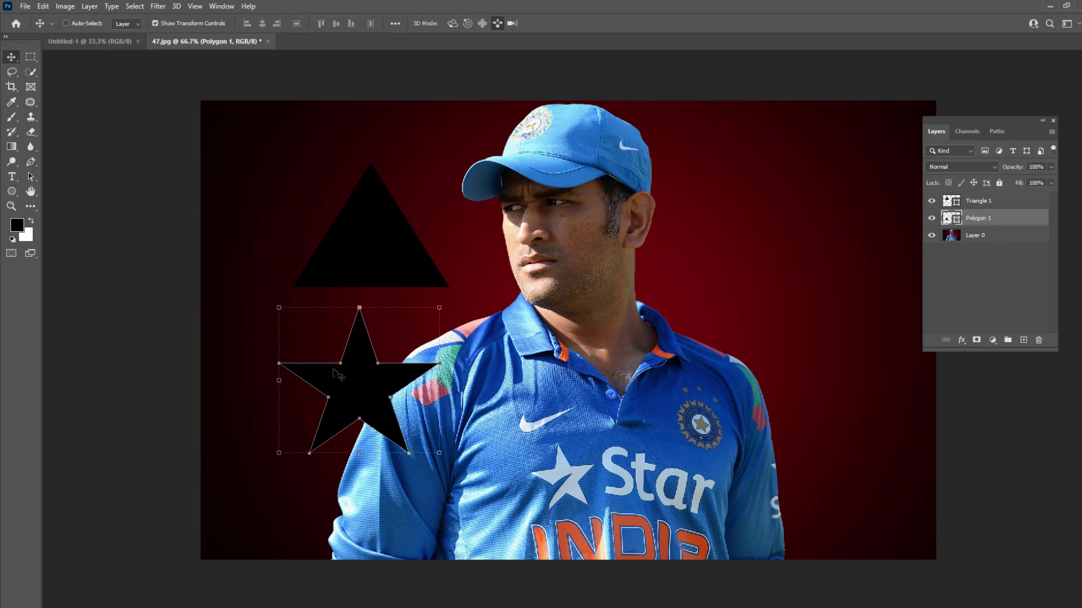
drag(338, 373, 850, 229)
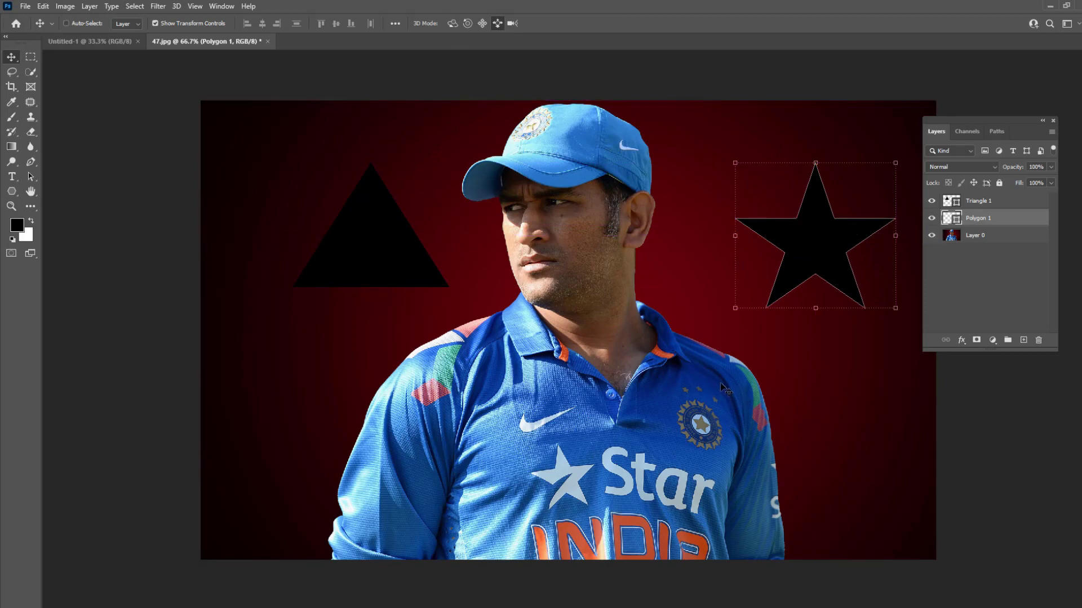
Switch the active layer directly on the canvas from the triangle to the photo and back to the triangle
ctrl+click(371, 245)
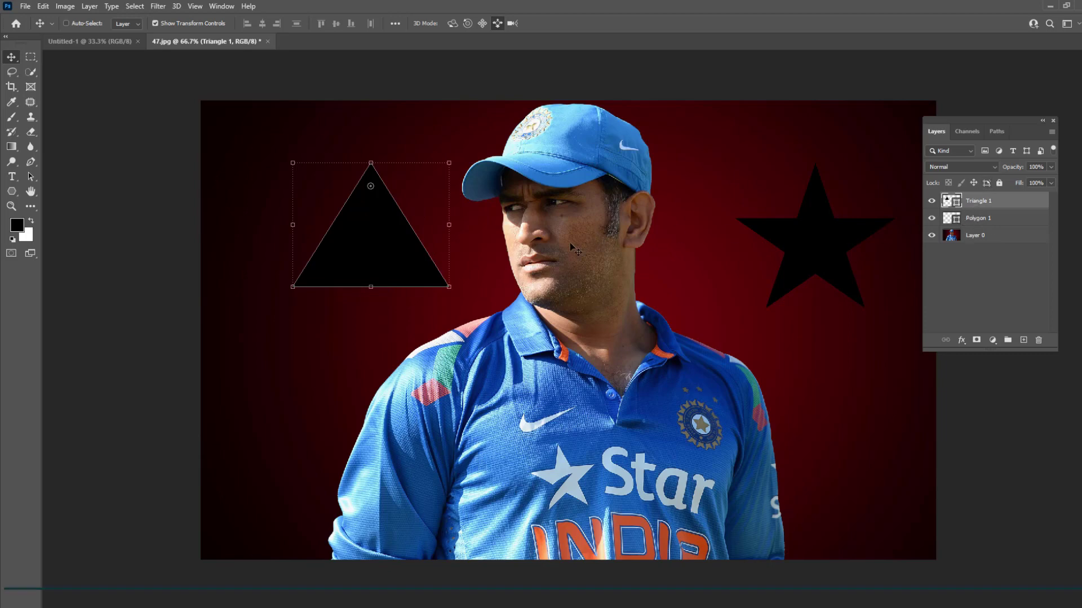
key(ctrl)
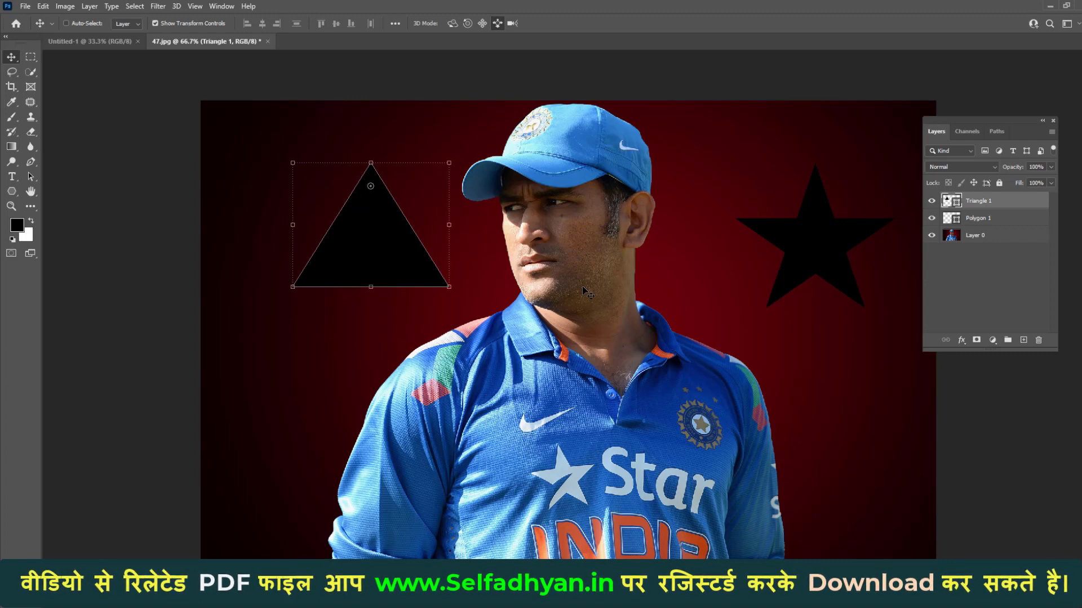
ctrl+click(510, 312)
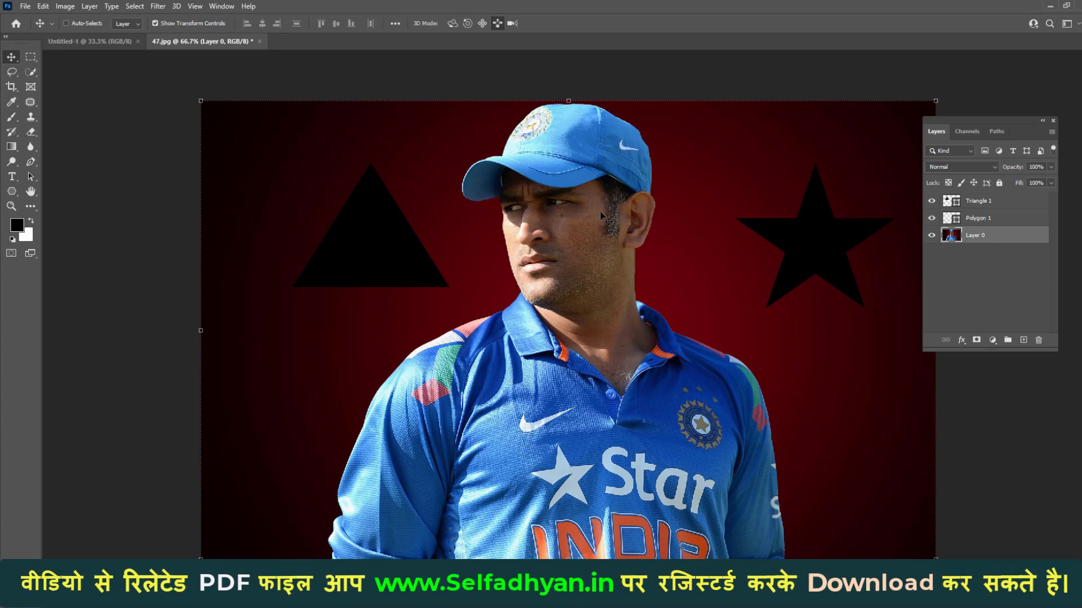
key(ctrl)
ctrl+click(357, 234)
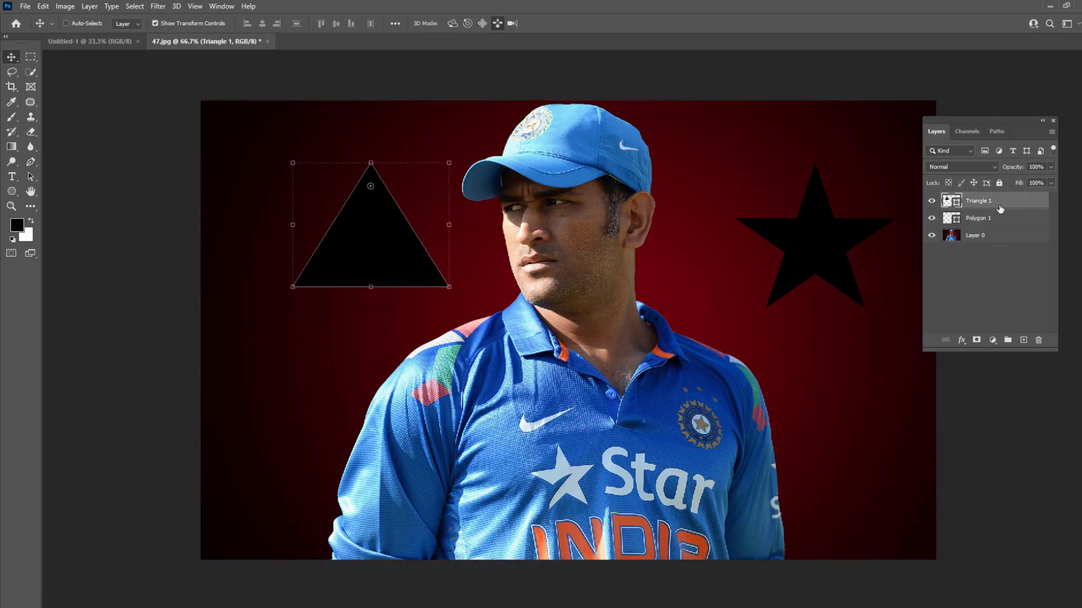
Pick the star directly on the canvas using temporary auto-select and shift it slightly down and to the left
ctrl+click(825, 242)
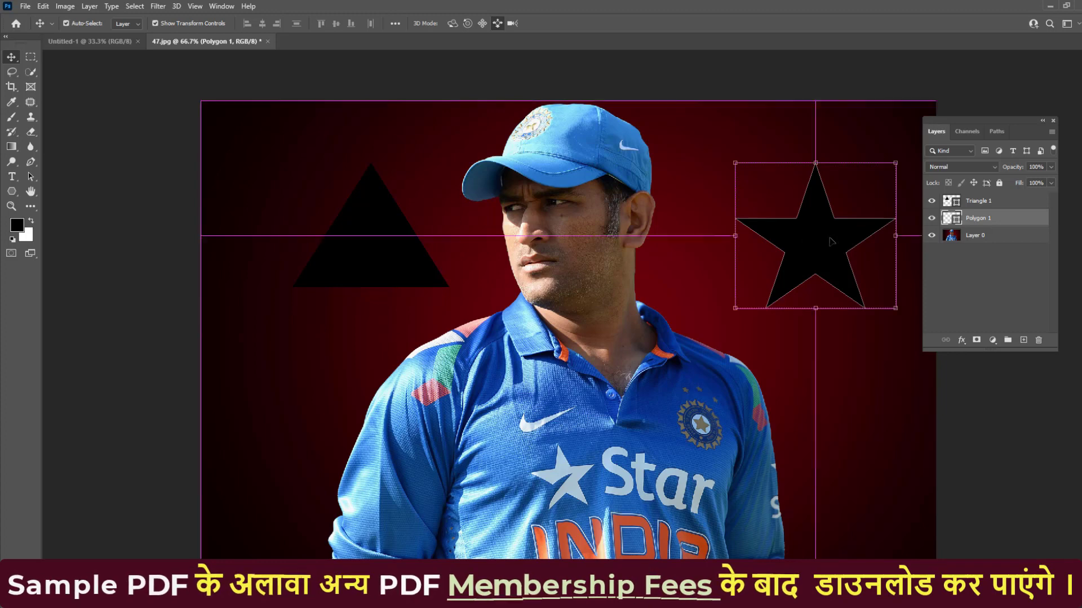
click(379, 244)
mouse_move(849, 249)
mouse_down()
mouse_move(833, 340)
mouse_move(851, 248)
mouse_move(841, 245)
mouse_move(870, 284)
mouse_move(833, 248)
mouse_up()
key(ctrl)
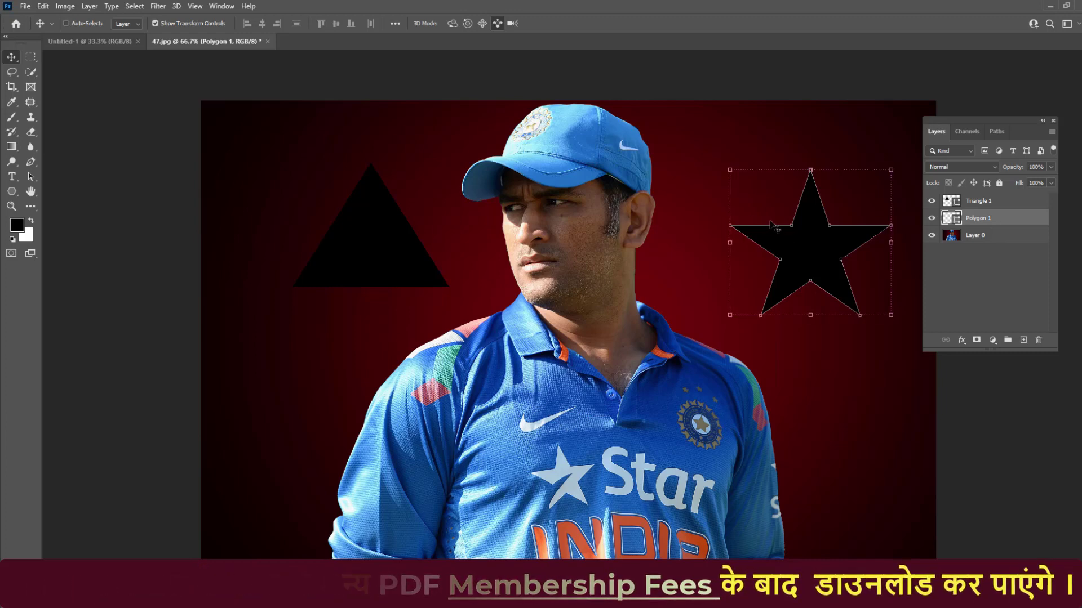
Create an artboard about 625 × 746 px around the man's head and upper chest with the Artboard tool
right_click(11, 61)
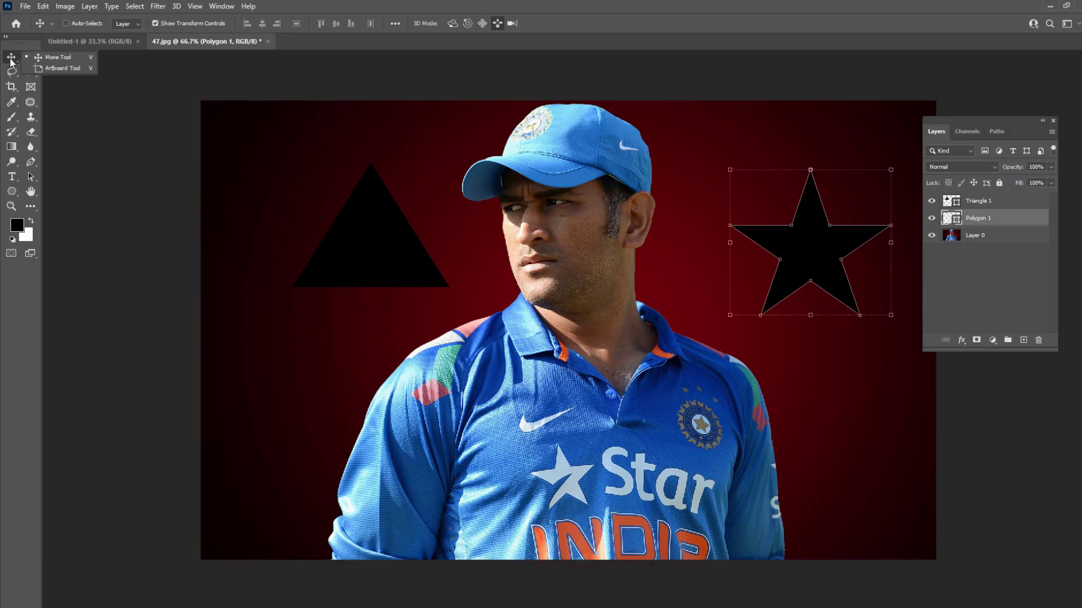
click(75, 70)
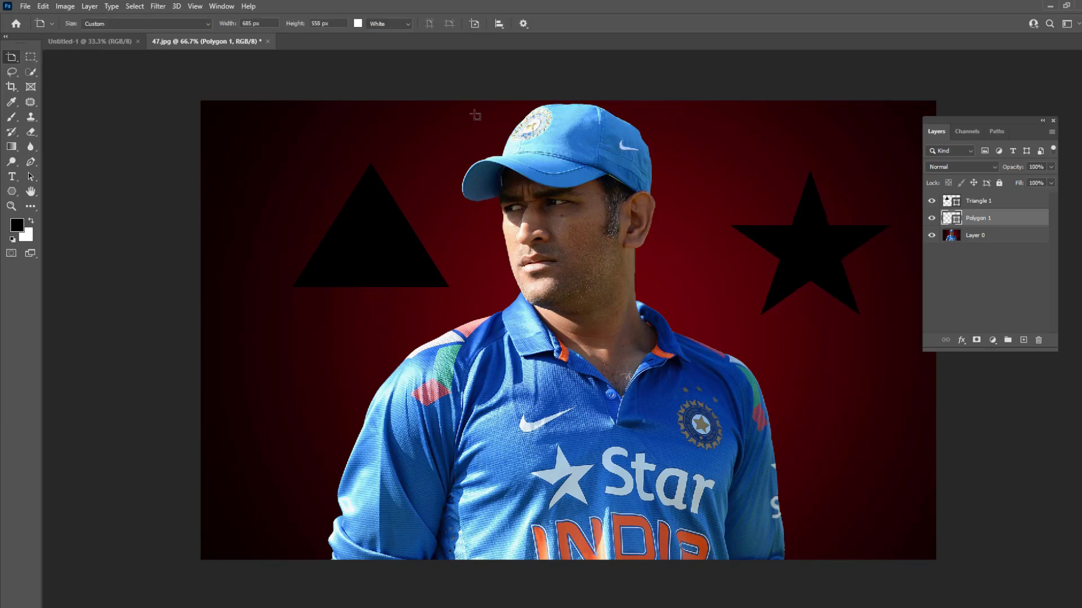
drag(449, 105, 690, 391)
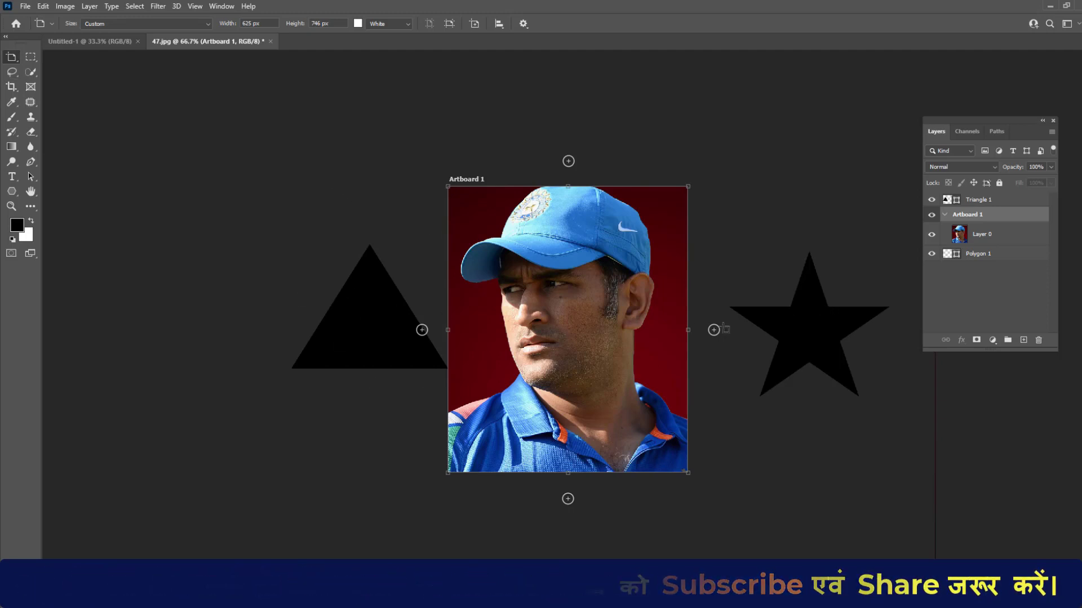
Move the artboard up and to the left with the Move tool, over the area of the triangle
right_click(11, 56)
click(56, 56)
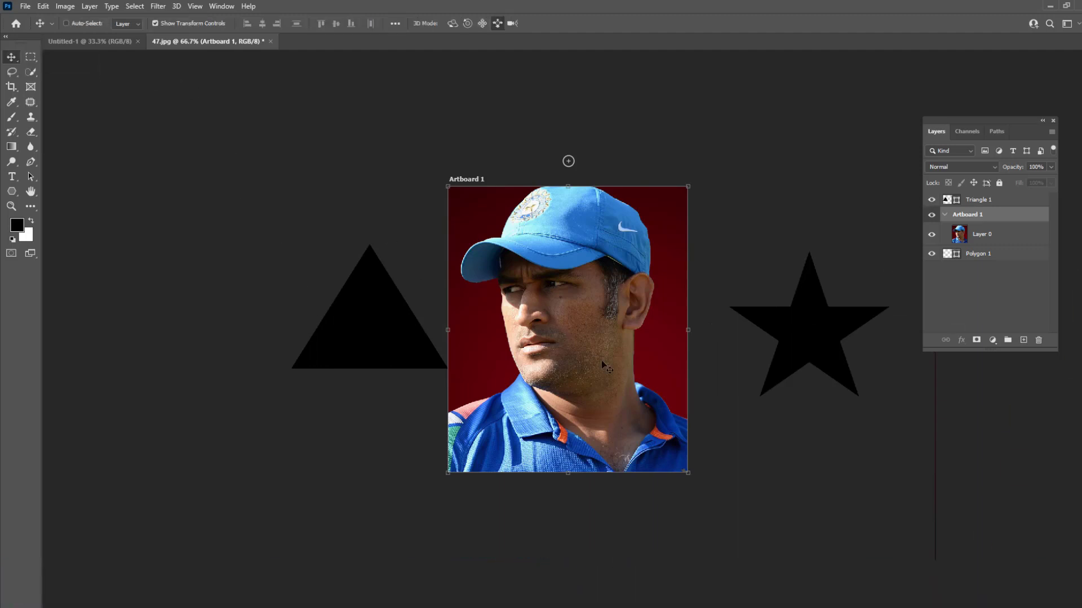
drag(601, 361, 377, 246)
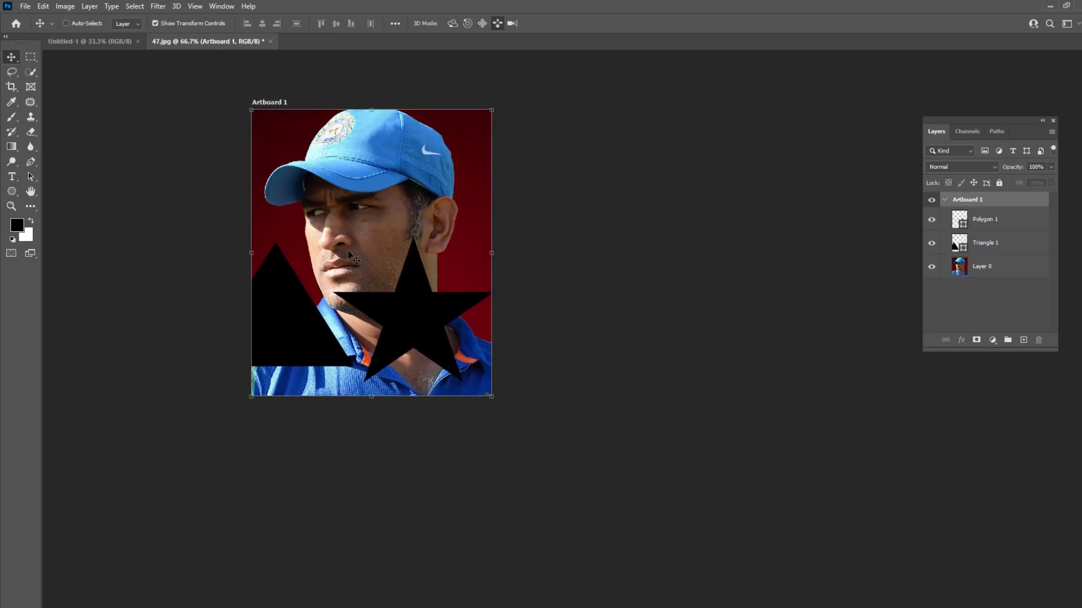
drag(349, 255, 326, 249)
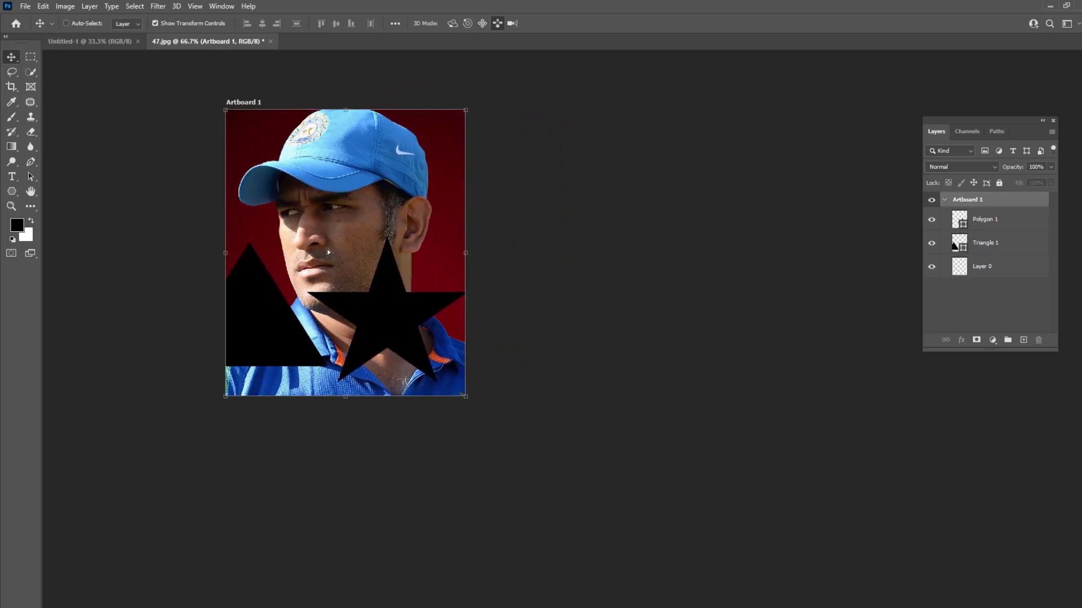
Hide the Polygon 1 and Triangle 1 layers and move the artboard back toward the middle of the workspace
click(931, 221)
click(931, 243)
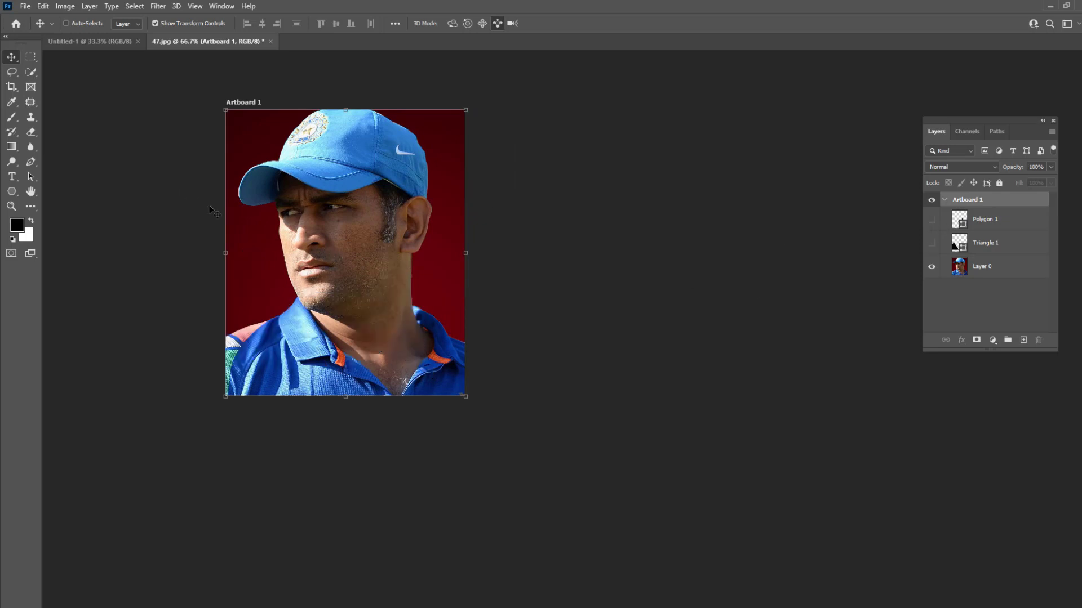
drag(307, 198, 354, 194)
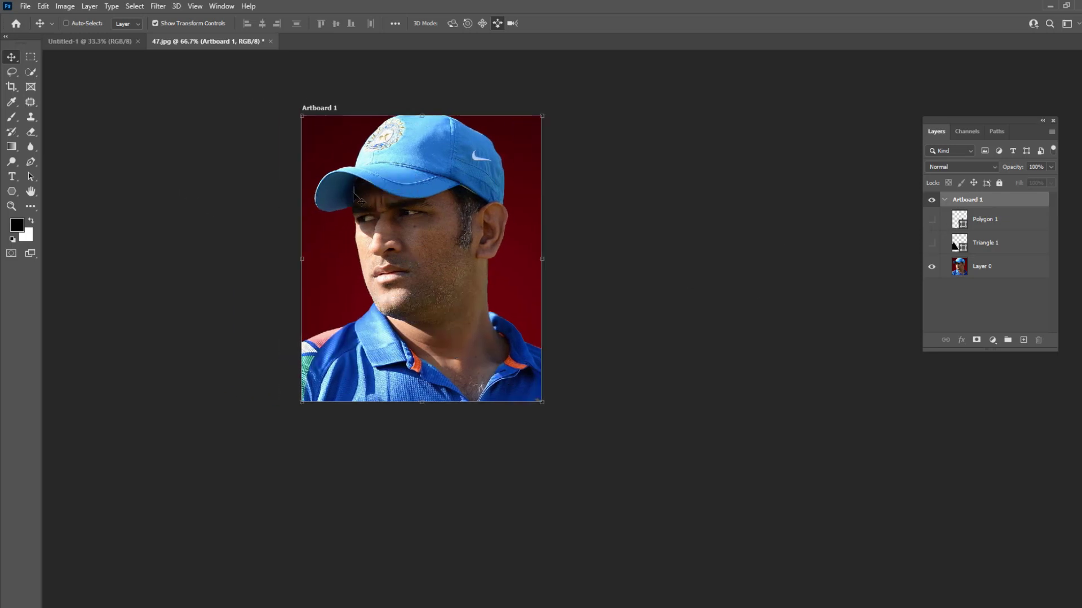
click(327, 110)
drag(359, 150, 392, 162)
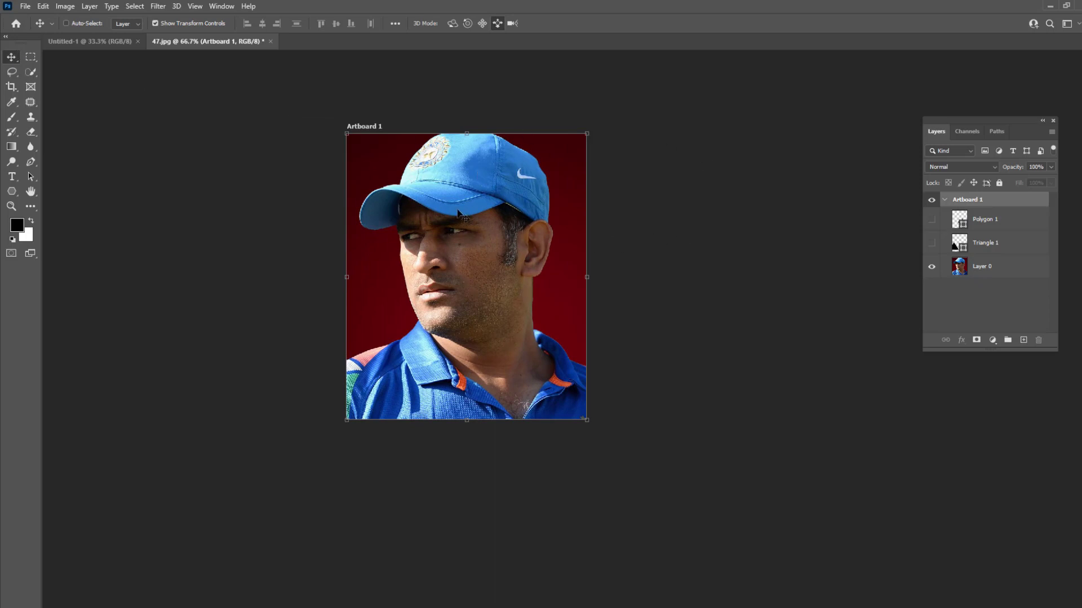
Add a same-size second artboard to the right of Artboard 1 and draw a third, about 468 × 408 px, below them
right_click(11, 59)
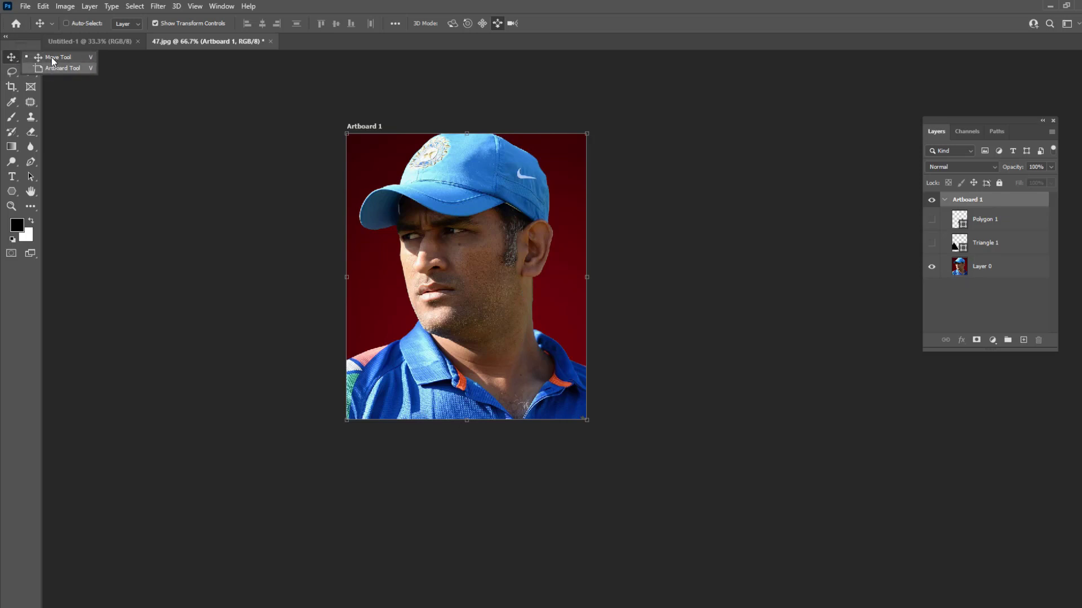
click(78, 69)
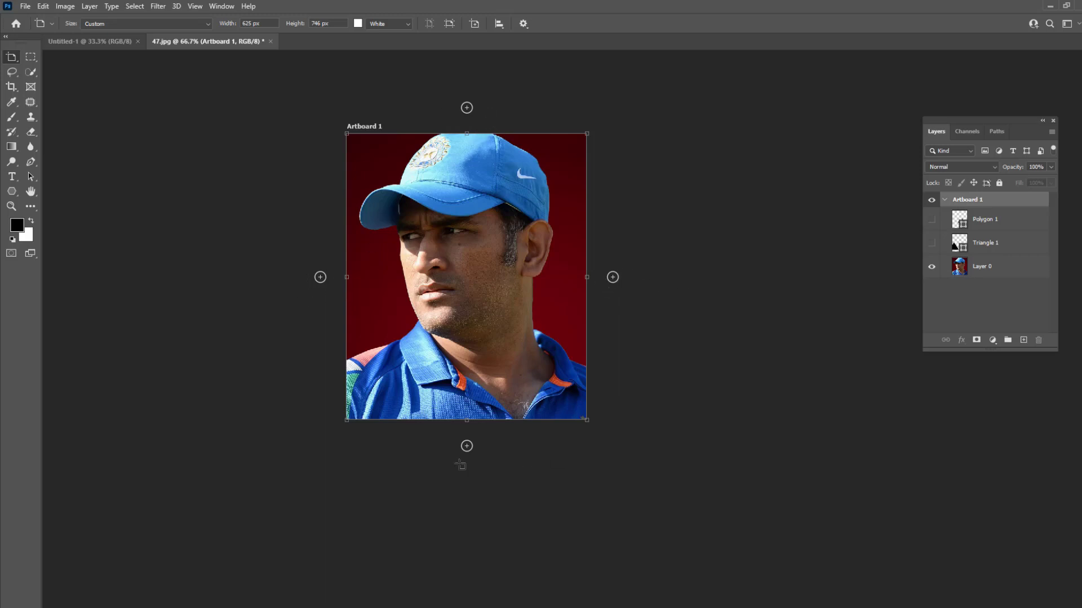
click(613, 277)
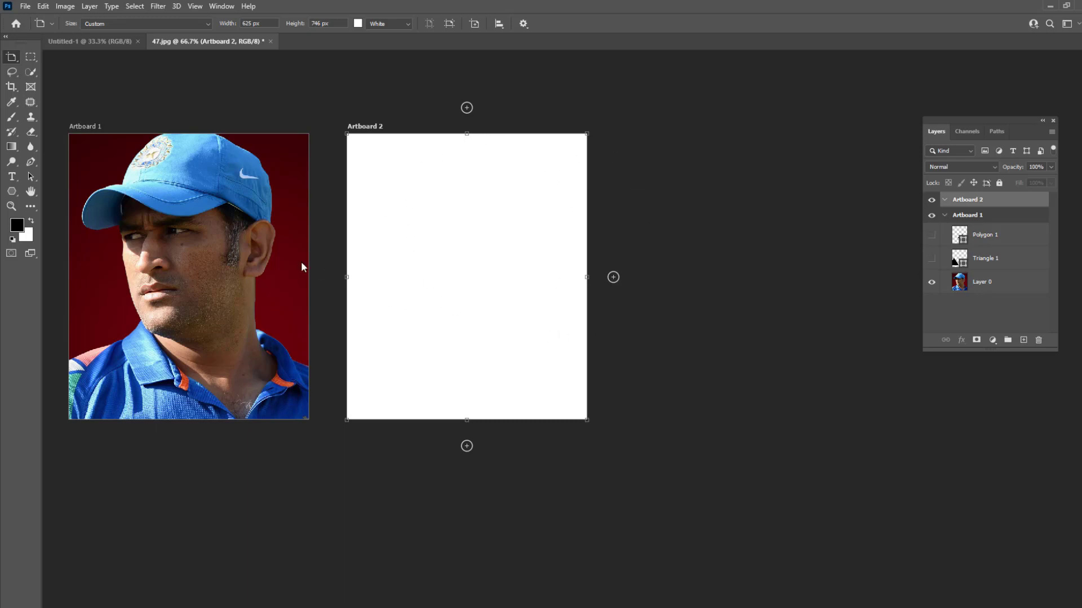
drag(233, 439, 412, 596)
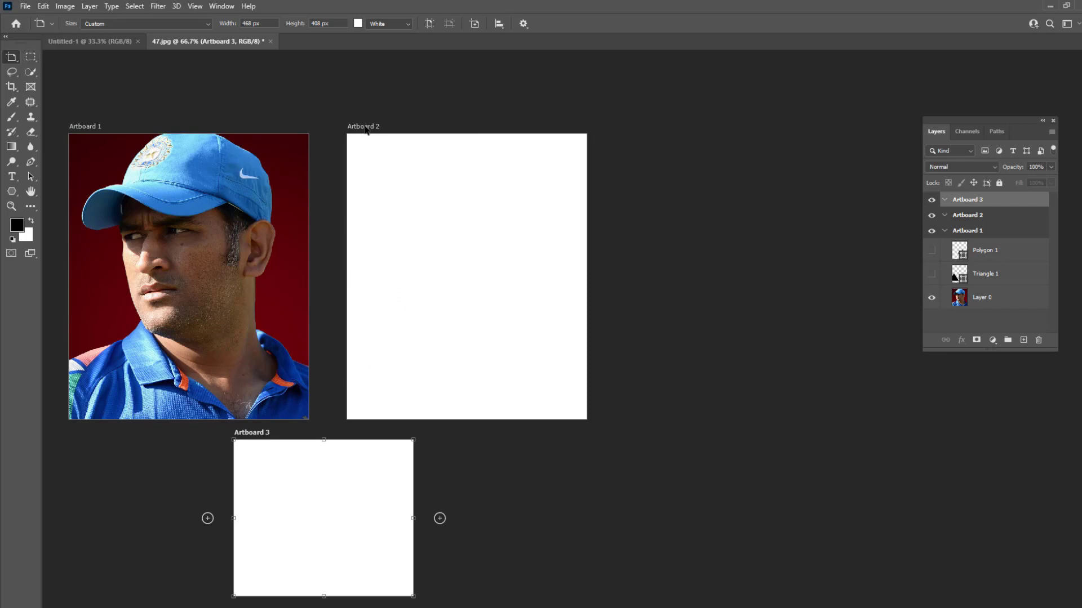
Move Artboard 2 up, align Artboard 3 beneath it, and enlarge Artboard 3 to about 625 × 450 px
drag(369, 131, 346, 72)
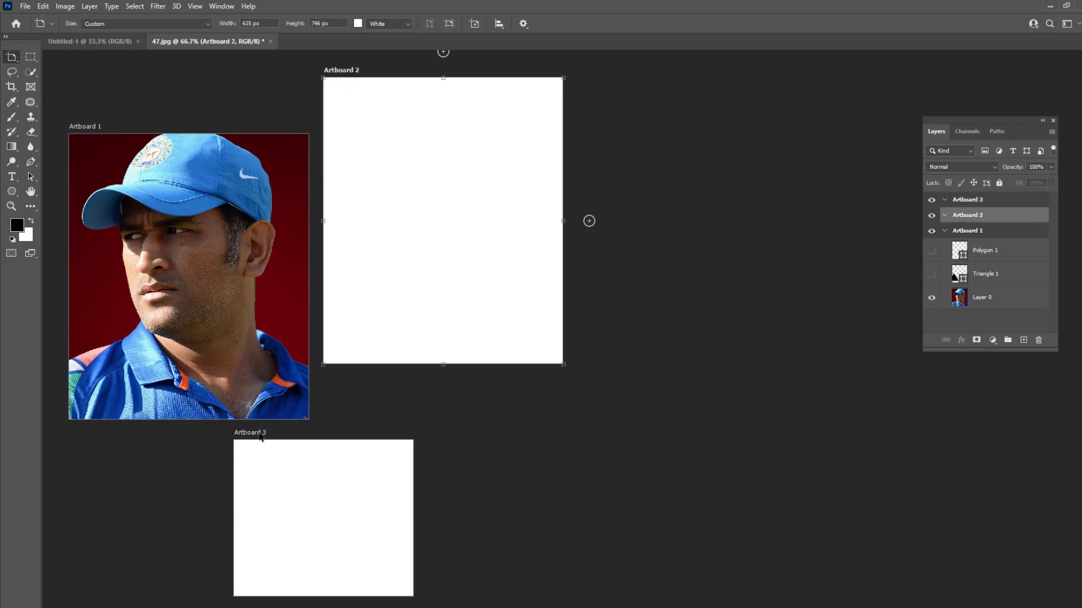
drag(253, 436, 342, 390)
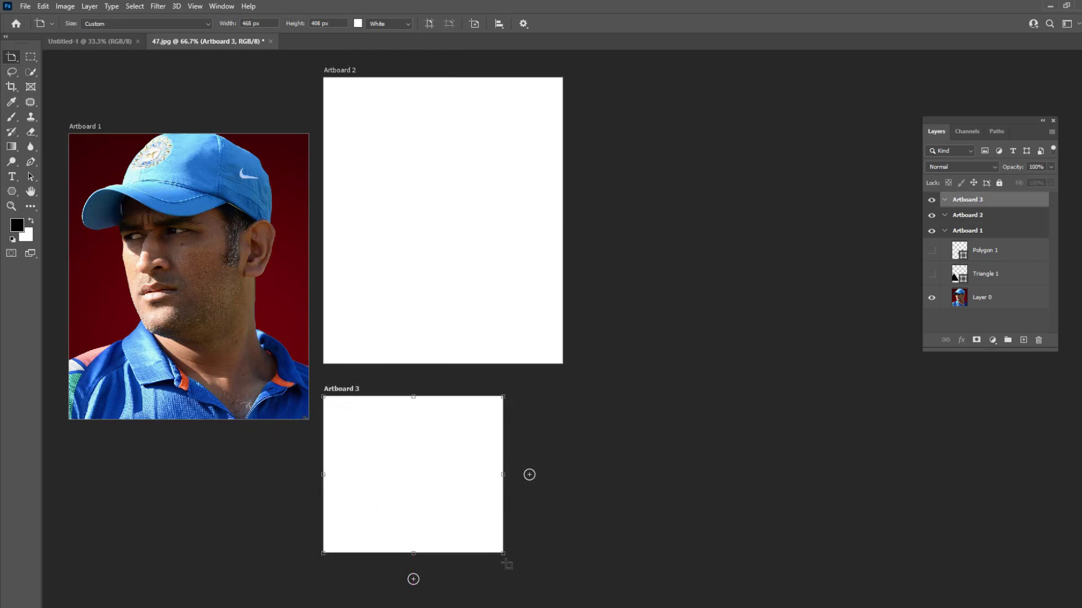
drag(502, 553, 563, 569)
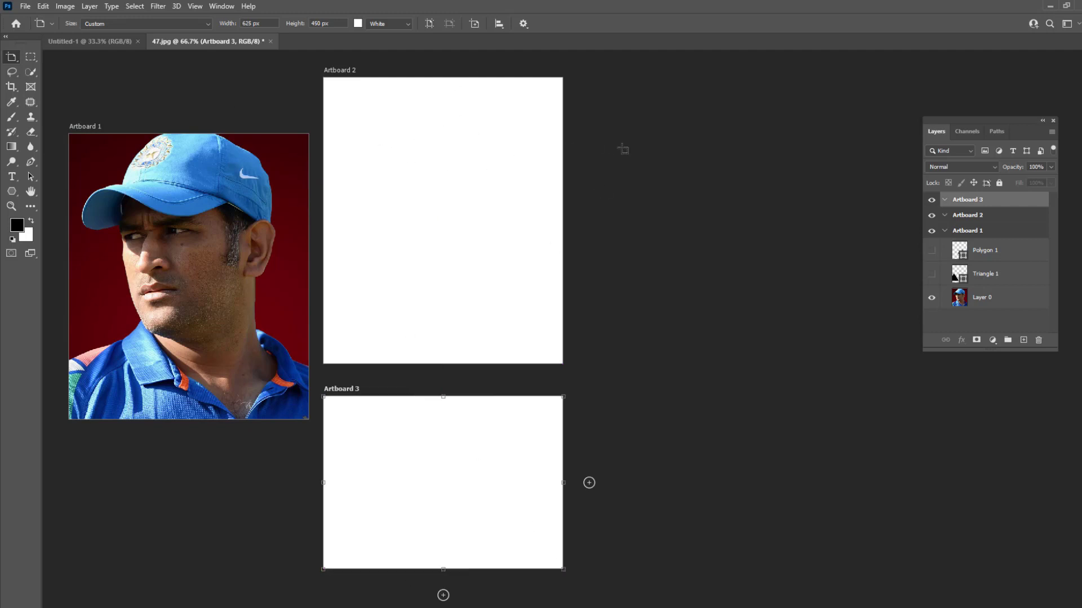
Open the image 57 from the Wallpaper folder
key(ctrl+o)
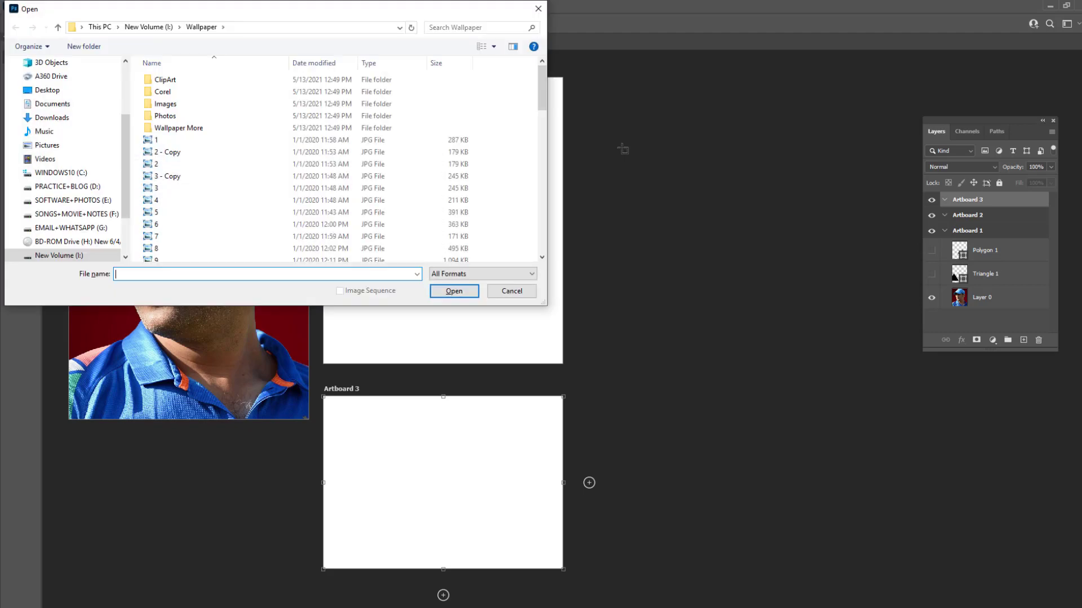
ctrl+scroll(394, 212, up, 4)
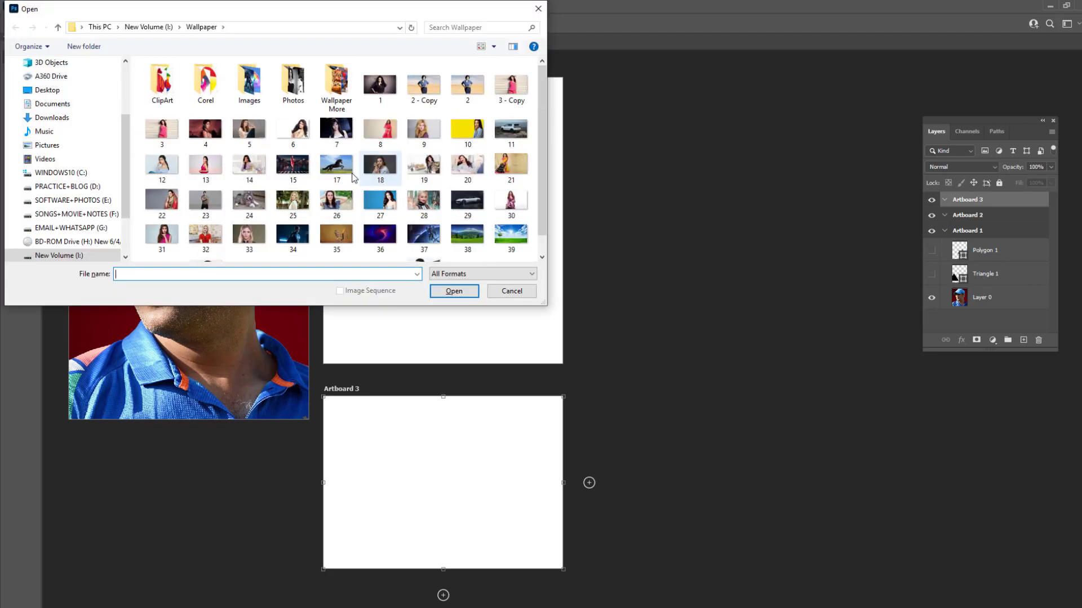
scroll(208, 208, down, 2)
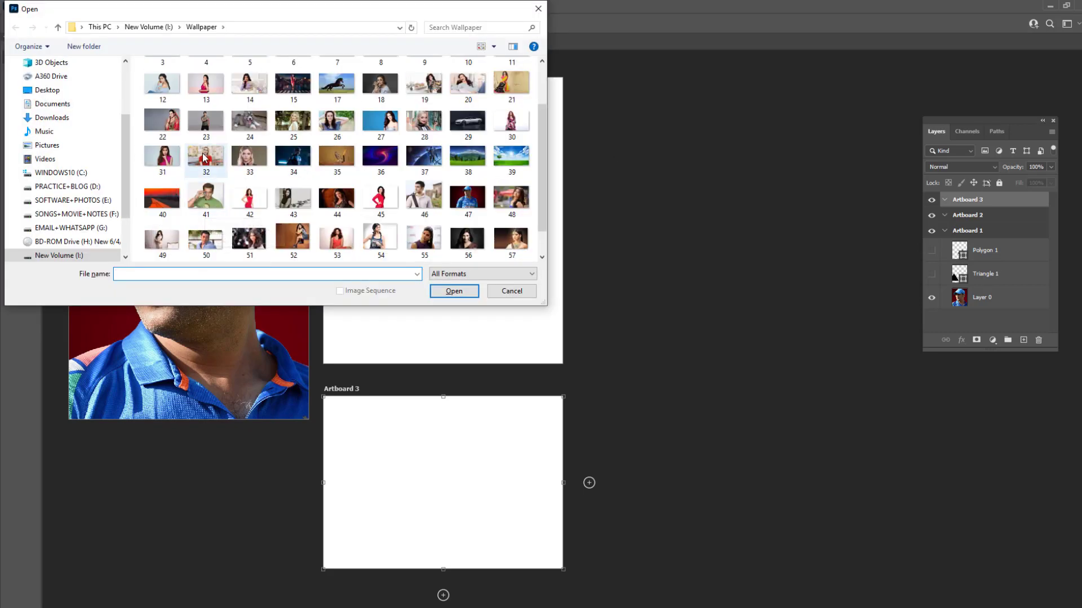
scroll(246, 217, down, 1)
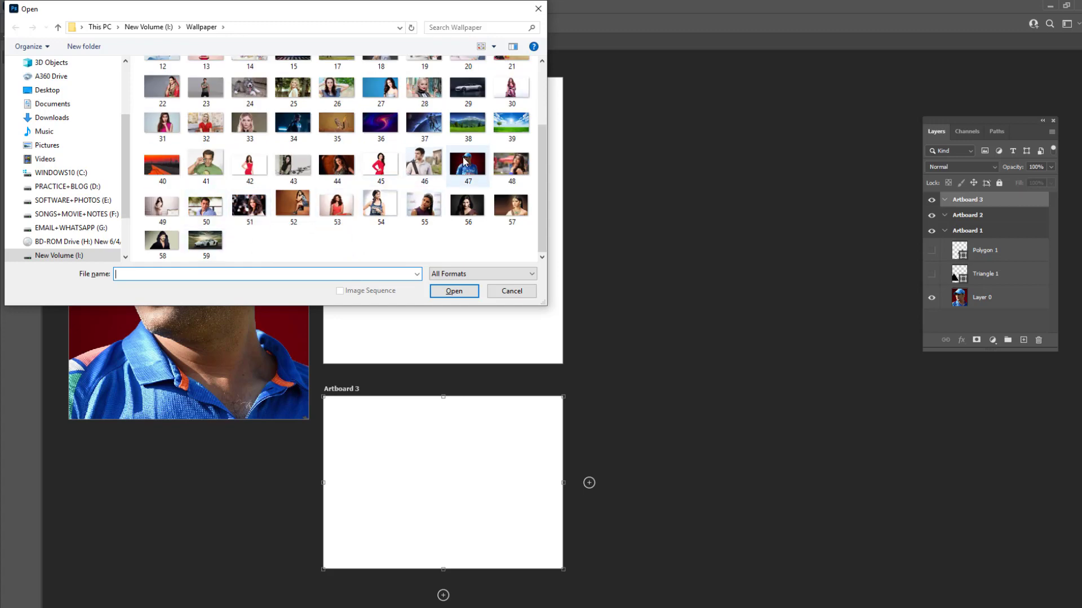
scroll(503, 186, up, 3)
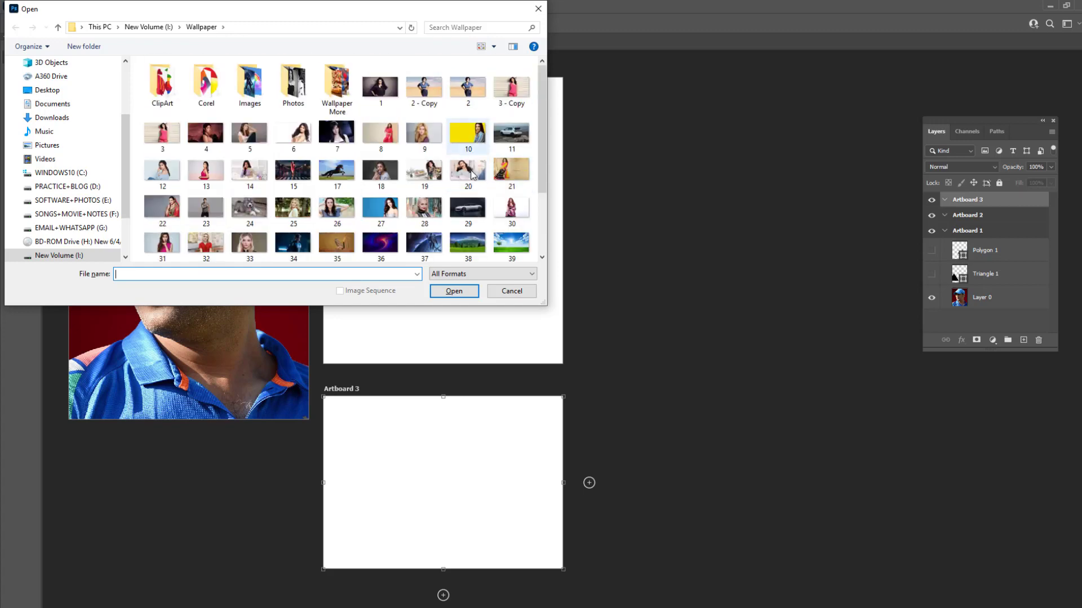
scroll(501, 203, down, 3)
click(501, 205)
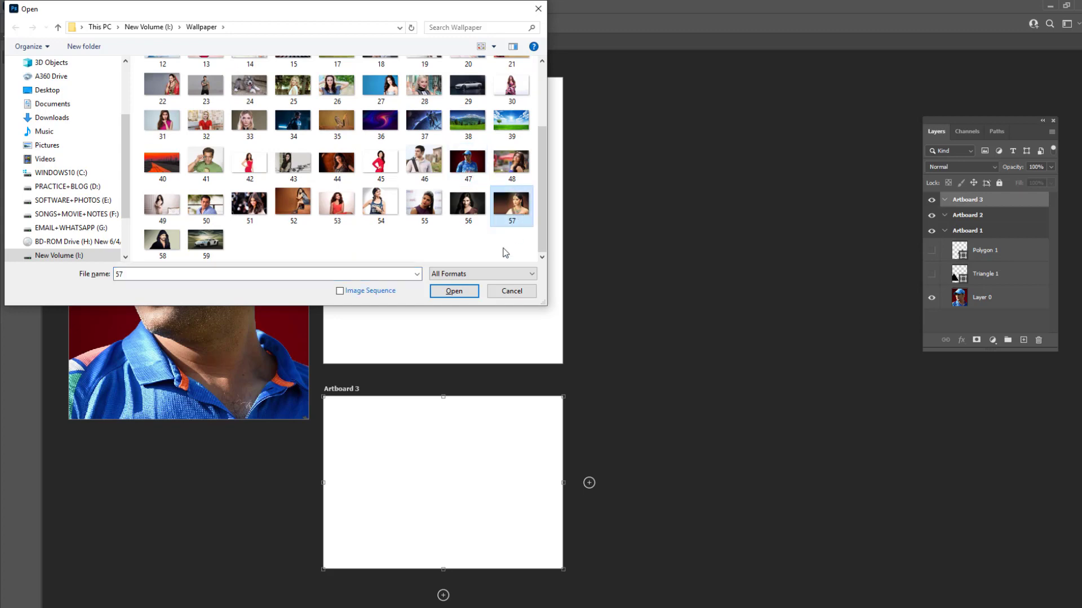
click(460, 292)
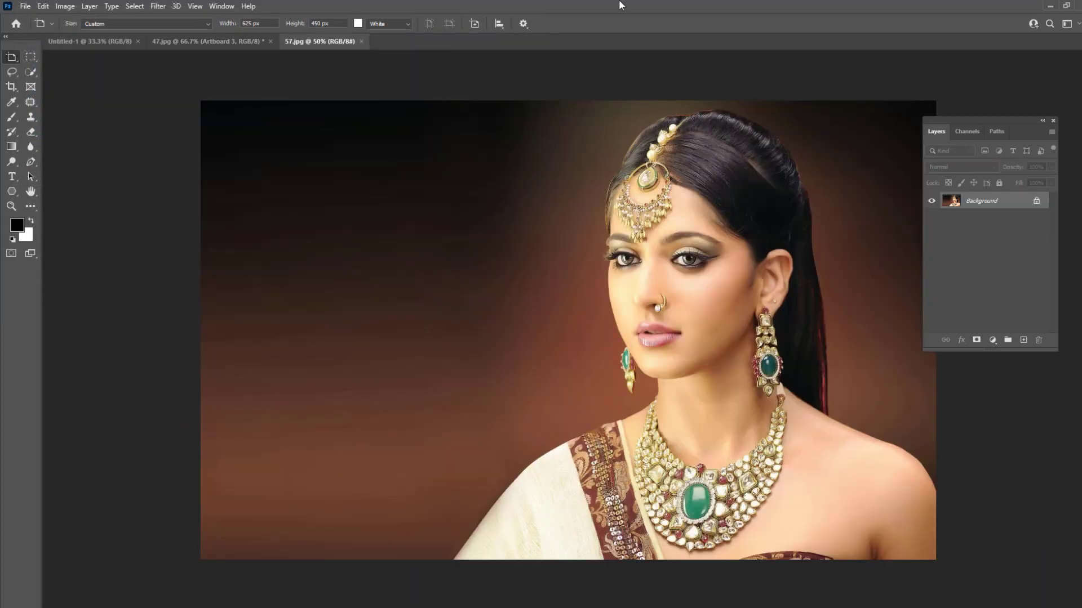
Copy the woman's photo from 57.jpg into the 47.jpg artboard document with the Move tool
click(11, 56)
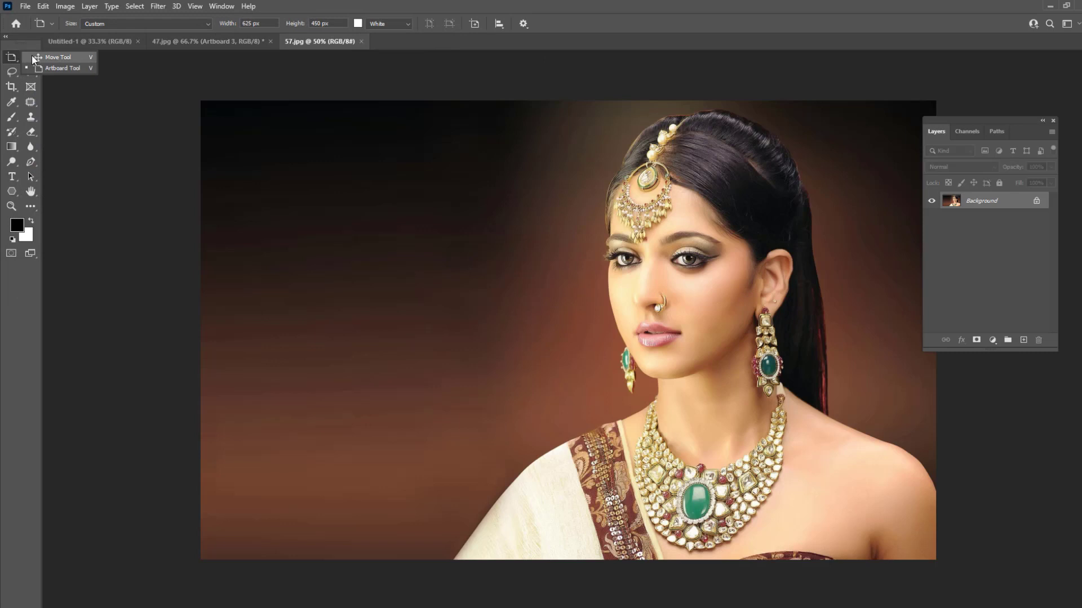
click(53, 61)
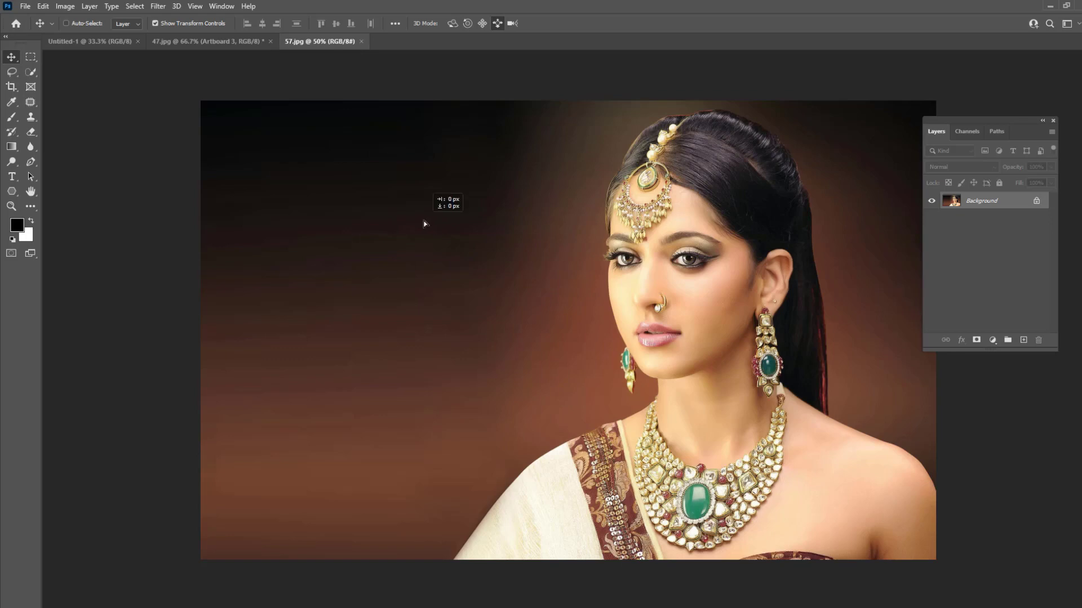
click(239, 44)
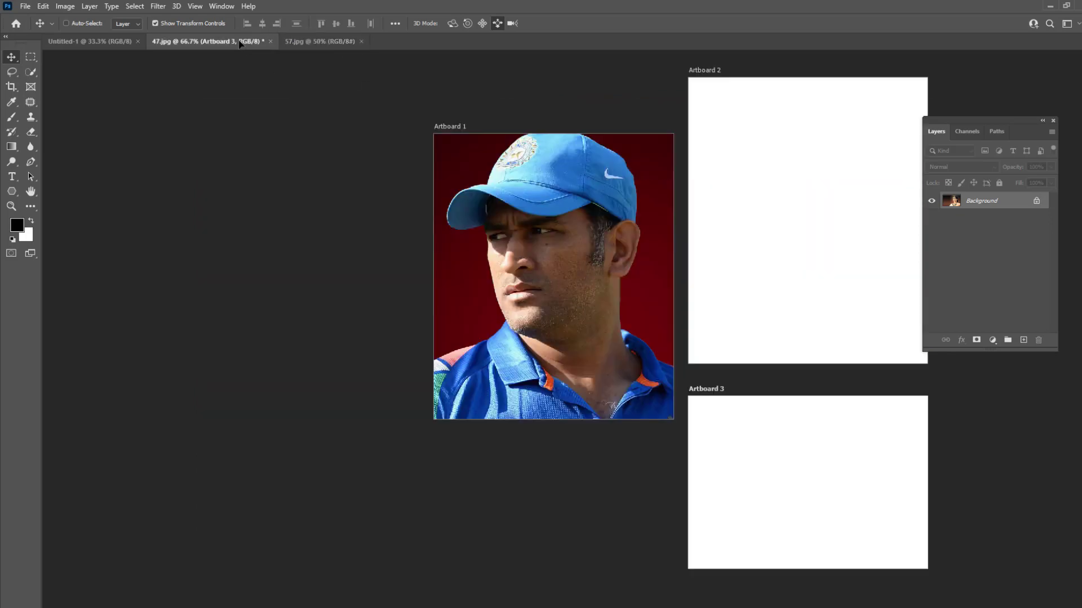
drag(603, 143, 756, 160)
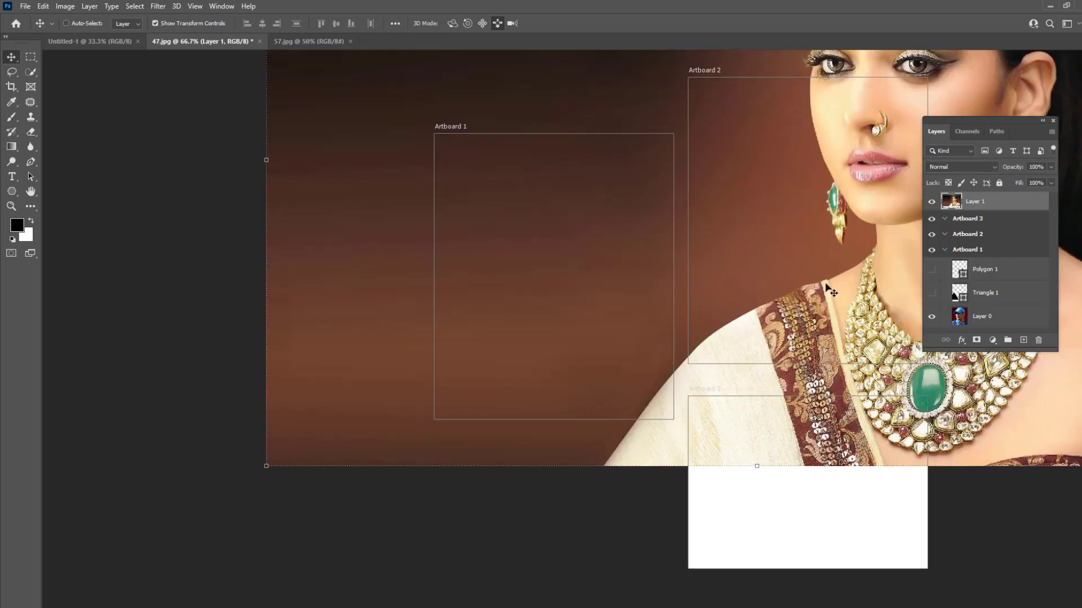
Place Layer 1 inside Artboard 2 and reposition the photo so the woman's face fills that artboard
scroll(812, 315, right, 3)
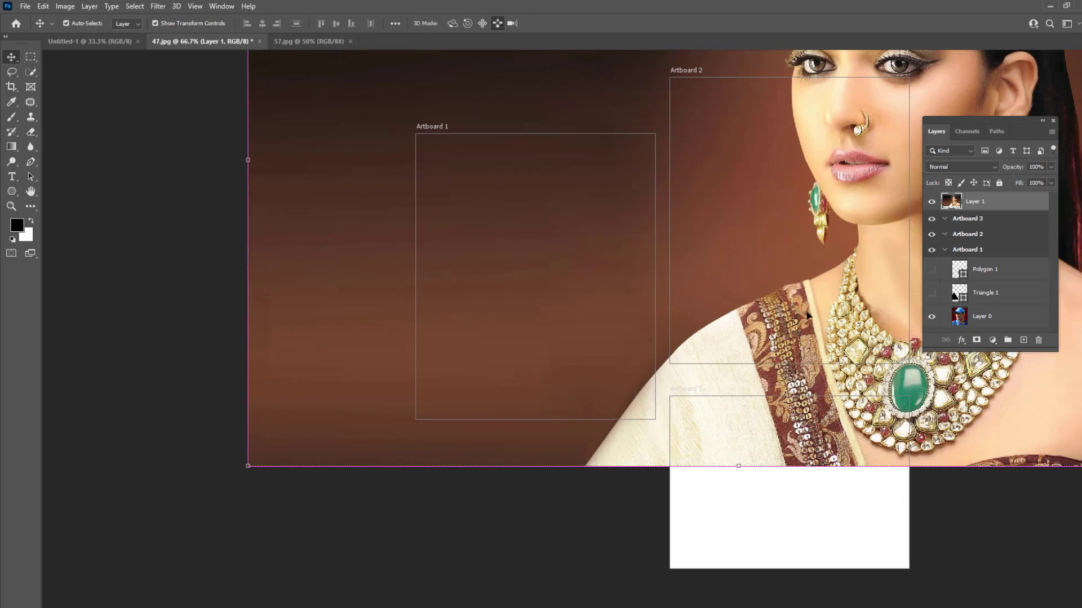
scroll(811, 326, right, 5)
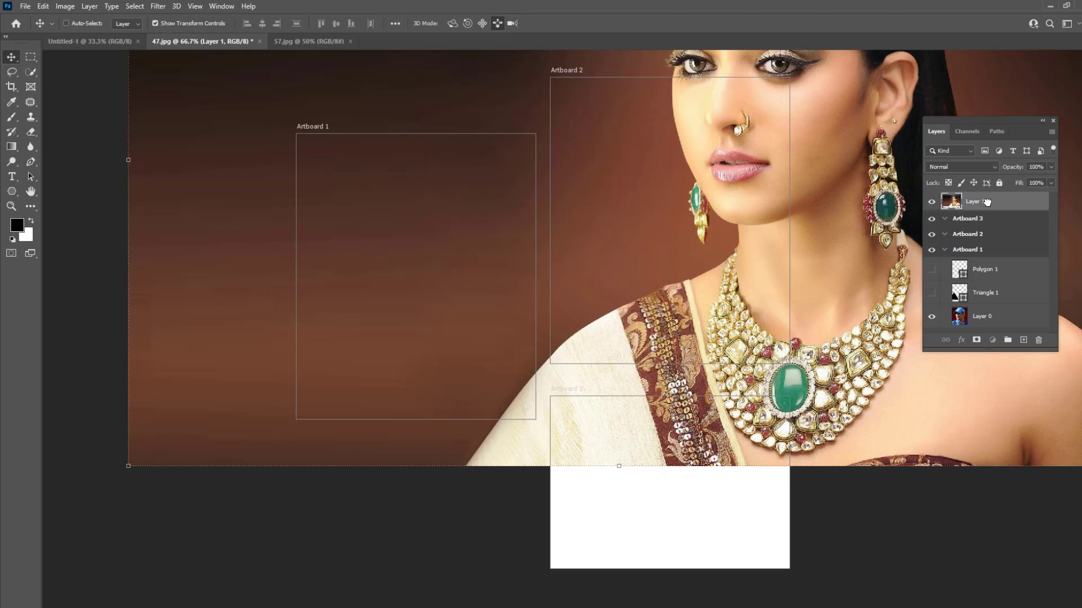
mouse_move(988, 208)
mouse_down()
mouse_move(989, 244)
mouse_move(987, 223)
mouse_up()
drag(699, 225, 747, 263)
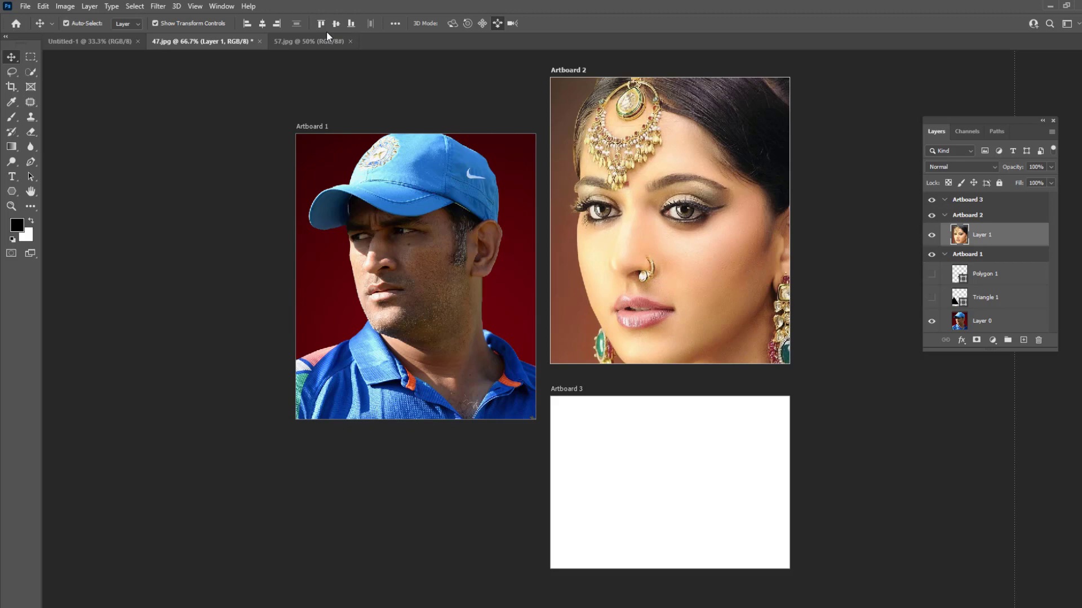
Open the car image 59 from the Wallpaper folder
key(ctrl+o)
ctrl+scroll(281, 116, up, 6)
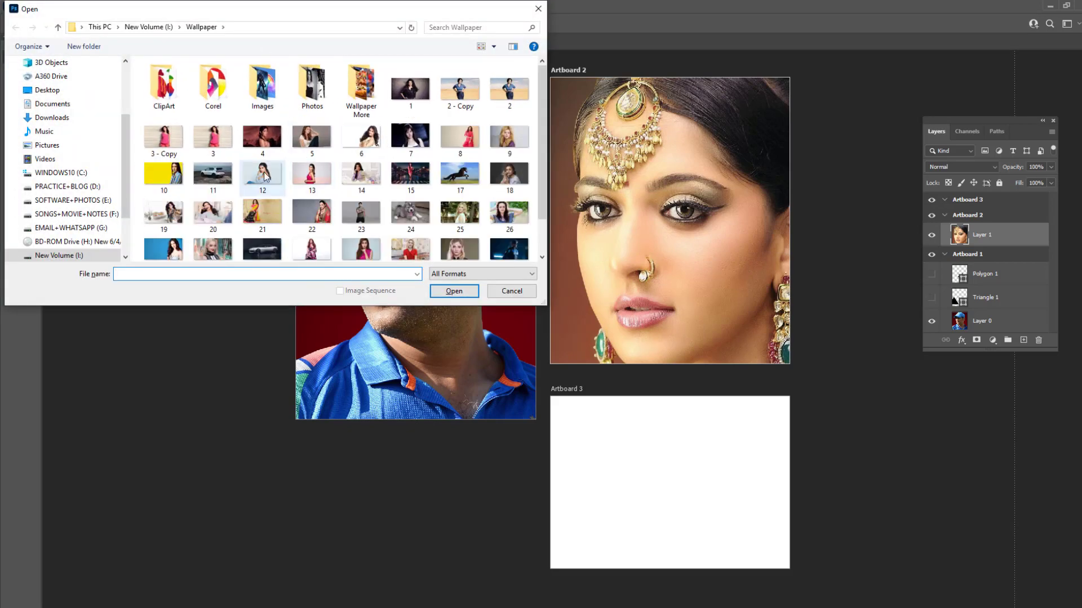
scroll(214, 181, down, 2)
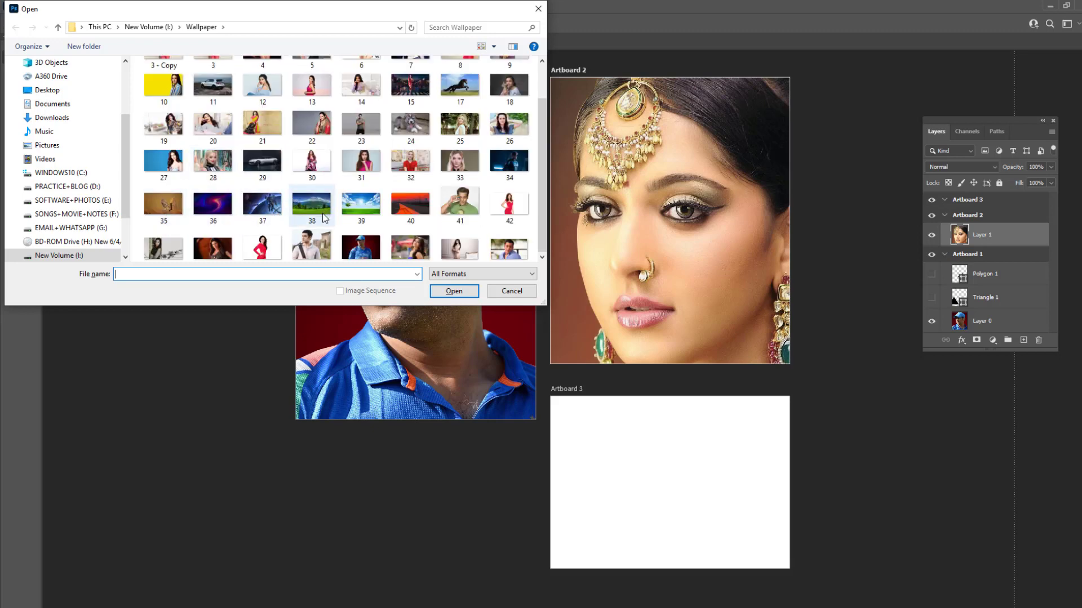
scroll(325, 218, down, 2)
click(163, 241)
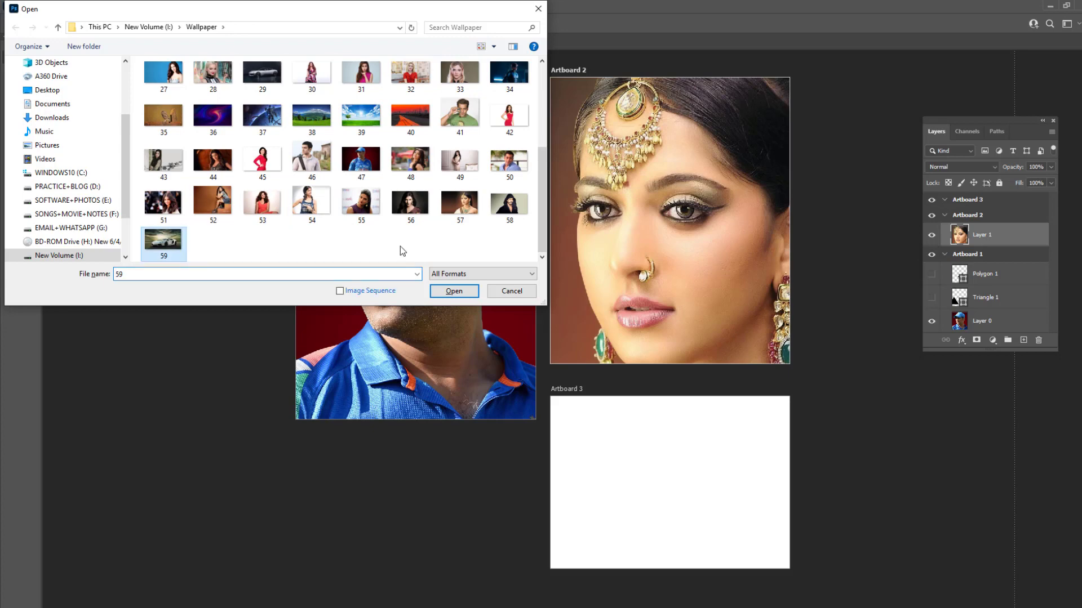
click(453, 291)
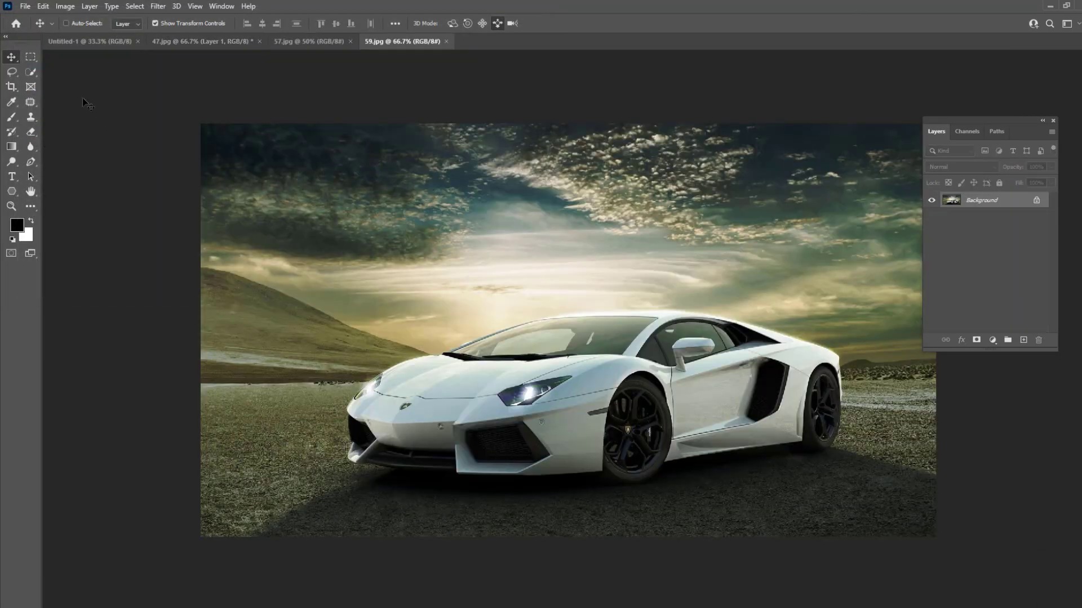
Copy the car photo from 59.jpg into the 47.jpg artboard document with the Move tool
right_click(12, 57)
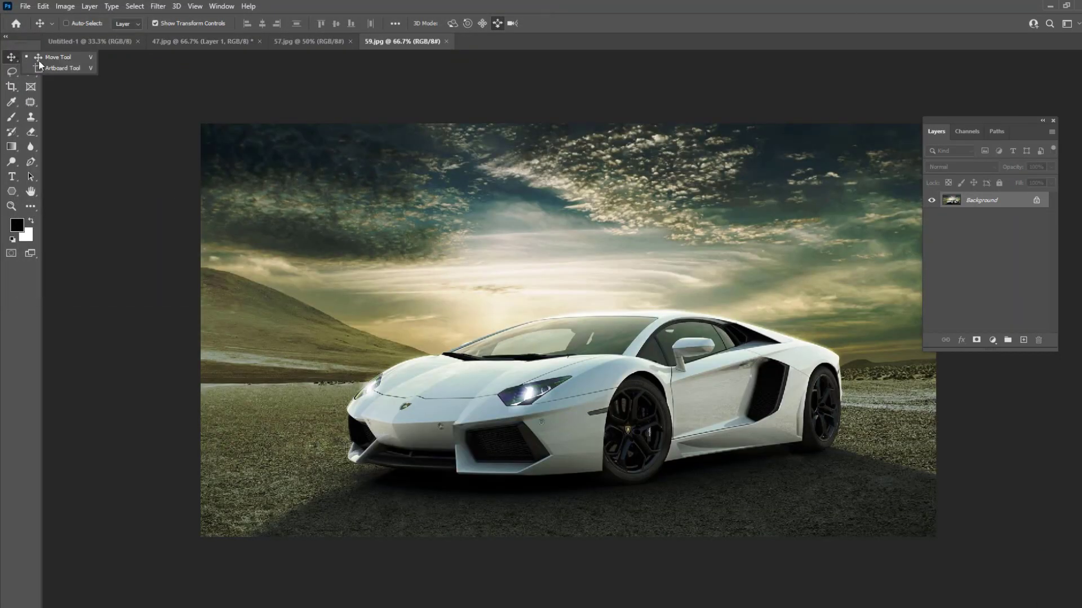
click(55, 57)
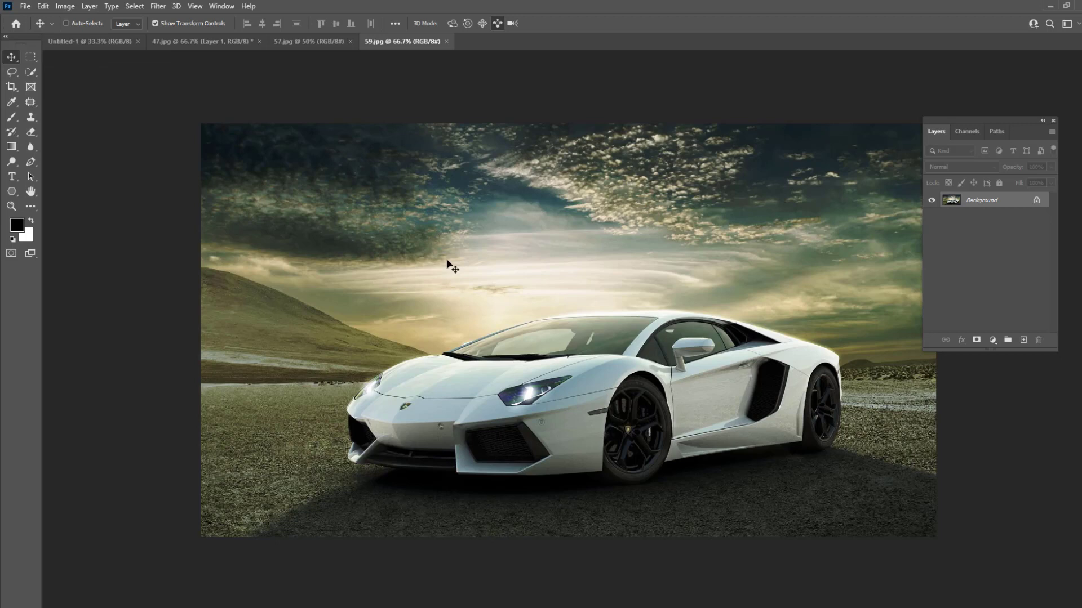
drag(446, 264, 313, 44)
drag(243, 45, 244, 44)
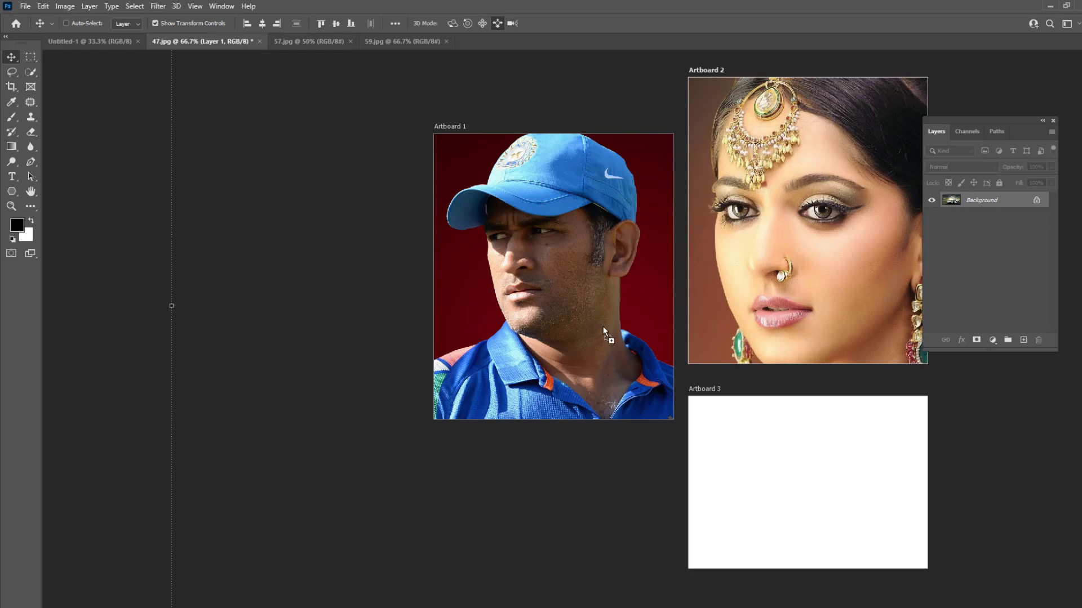
drag(350, 302, 329, 297)
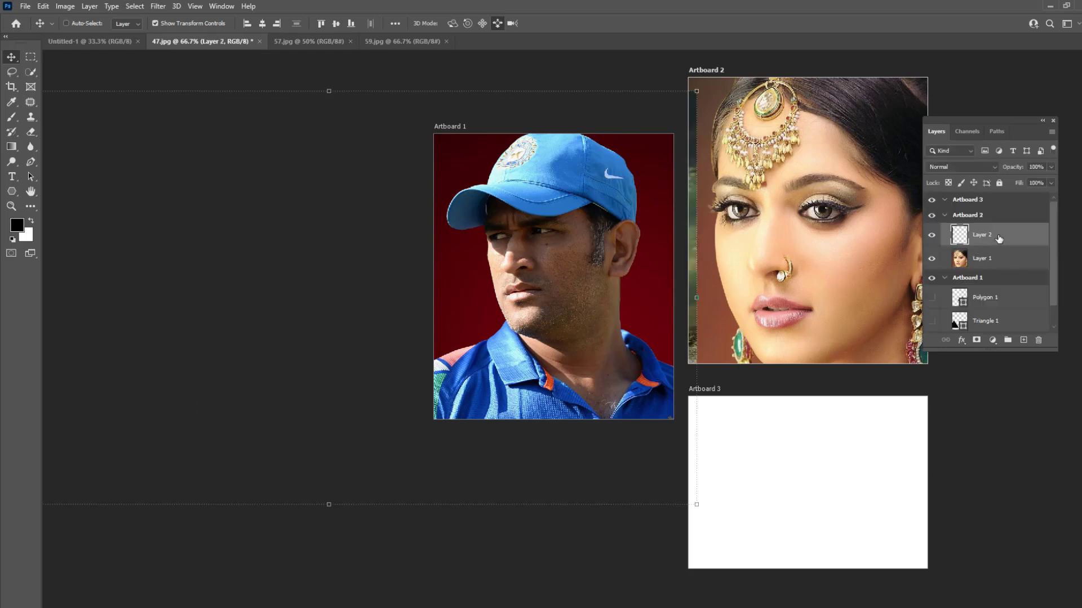
Transfer Layer 2 from Artboard 2 to Artboard 3 and reposition it so the car's front fills that artboard
drag(999, 238, 987, 207)
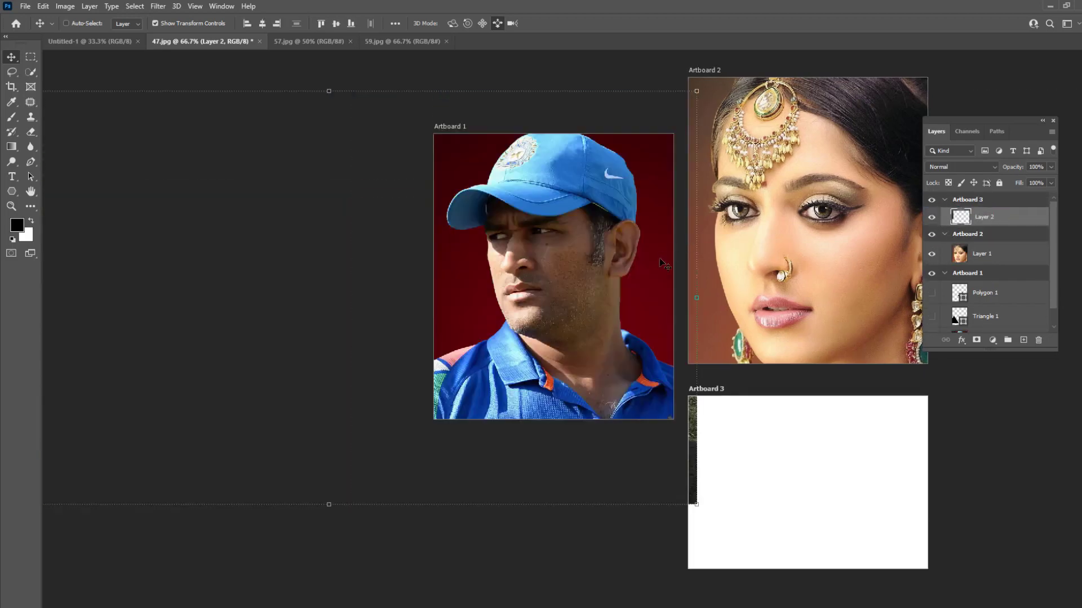
drag(728, 451, 824, 441)
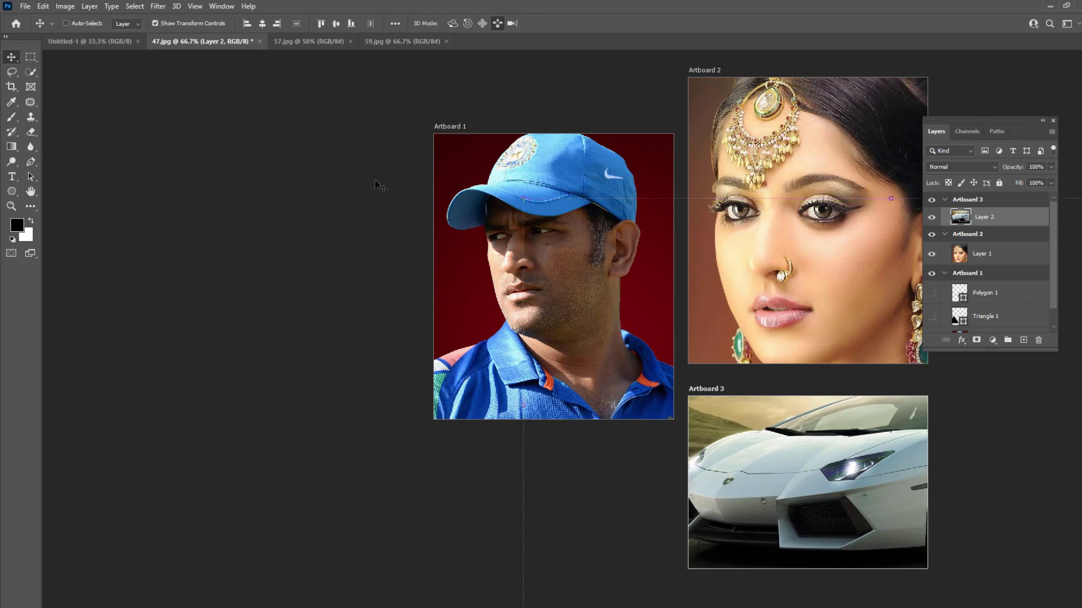
scroll(374, 181, right, 5)
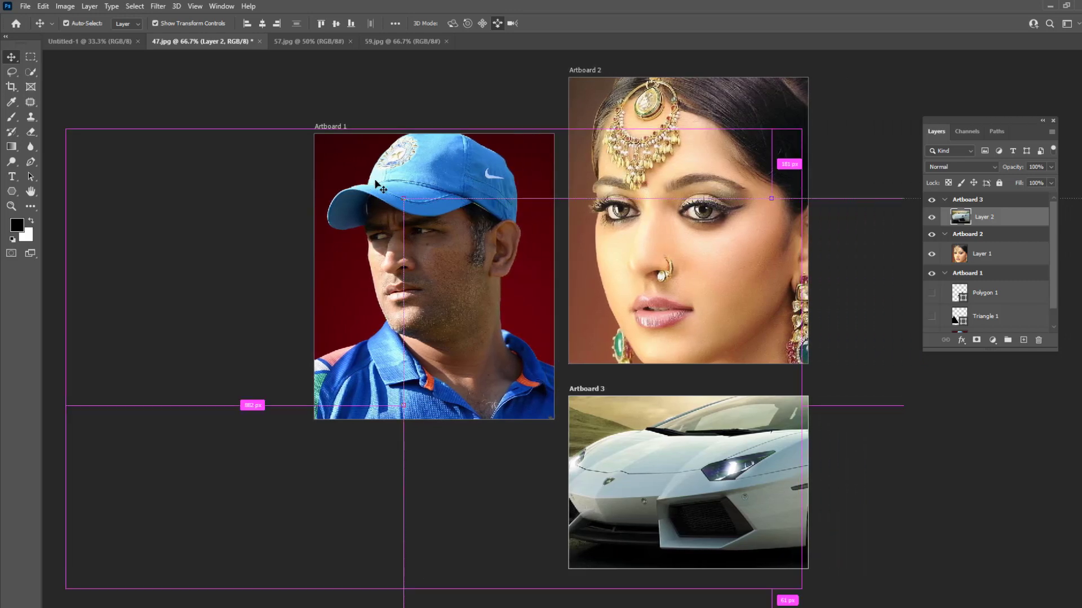
Save the artboard document to the Desktop as a JPEG copy named 100
click(25, 6)
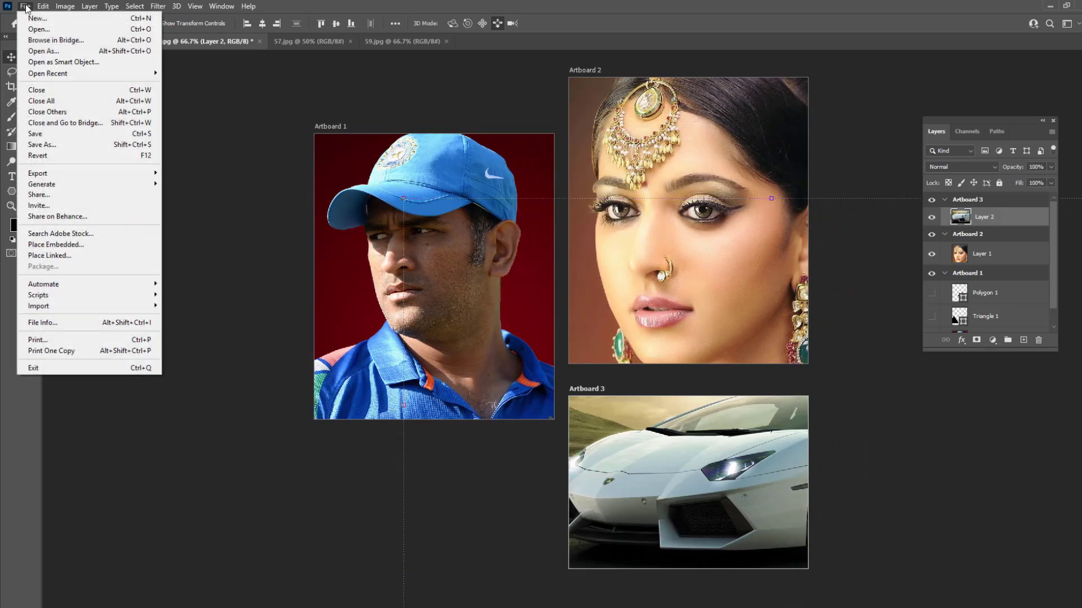
click(56, 137)
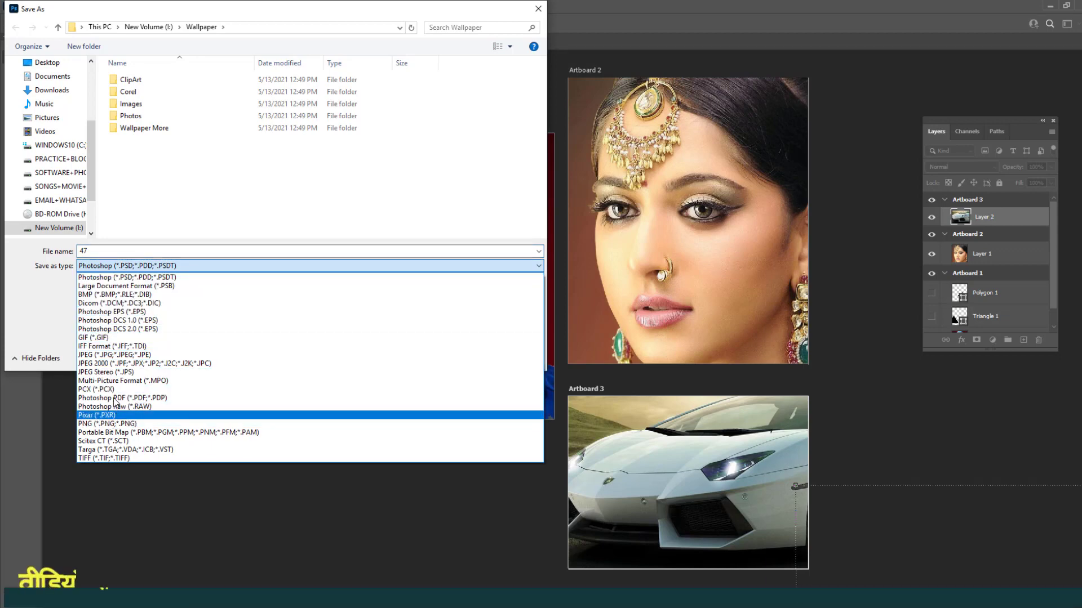
click(116, 355)
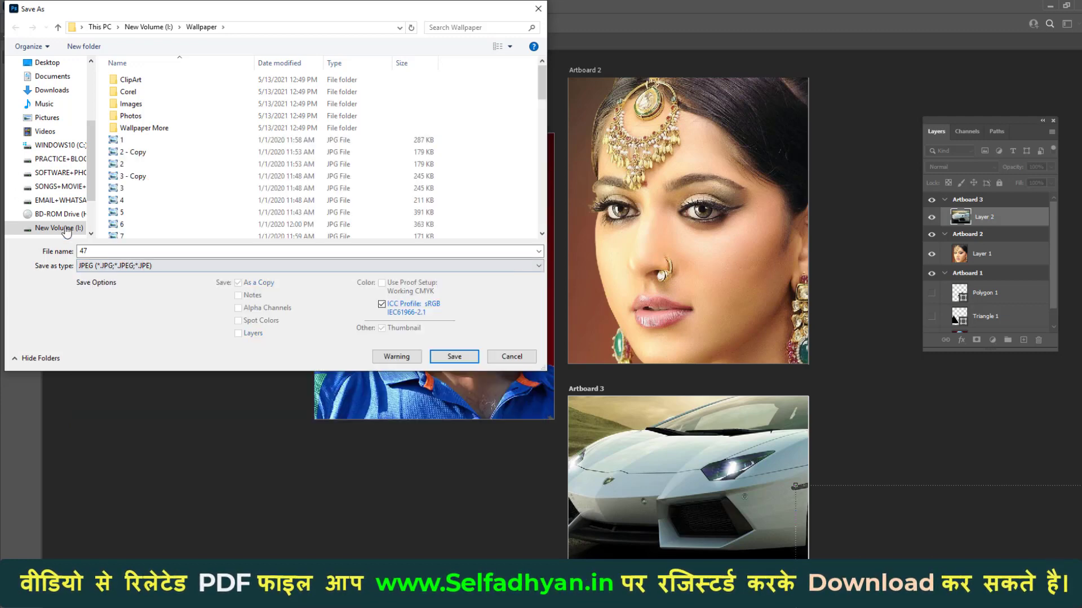
click(47, 62)
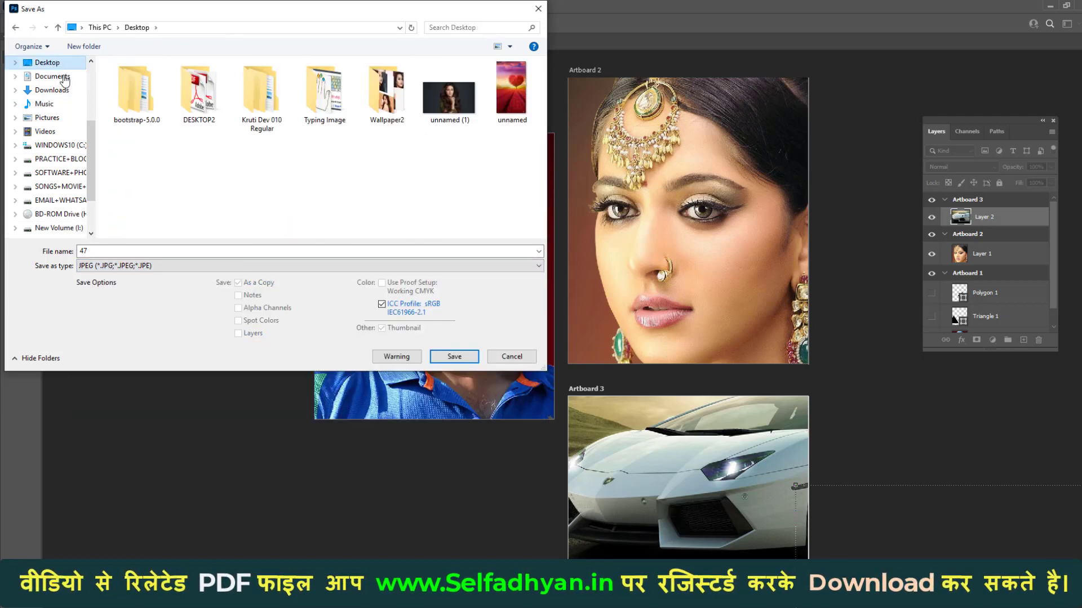
double_click(111, 252)
text(100)
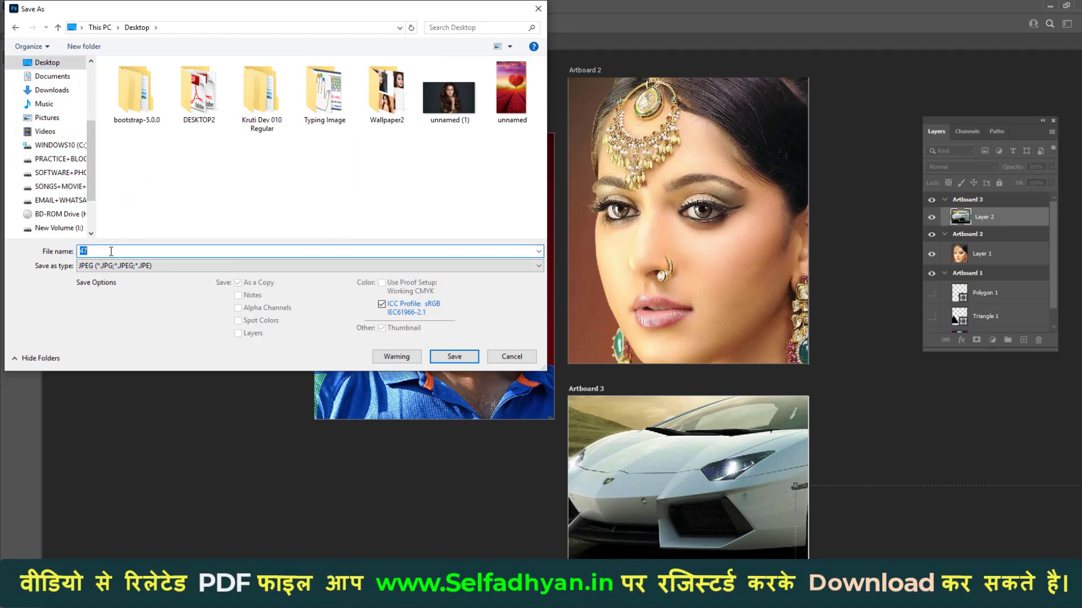
click(456, 361)
click(615, 160)
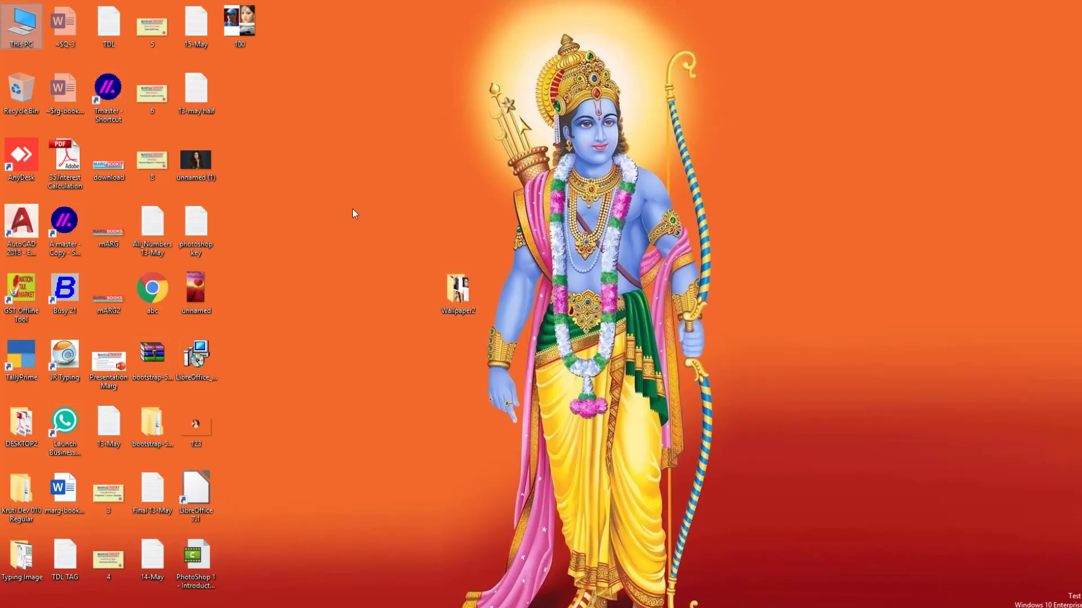
Open the saved image 100 from the desktop to check it, and return to Photoshop
double_click(245, 22)
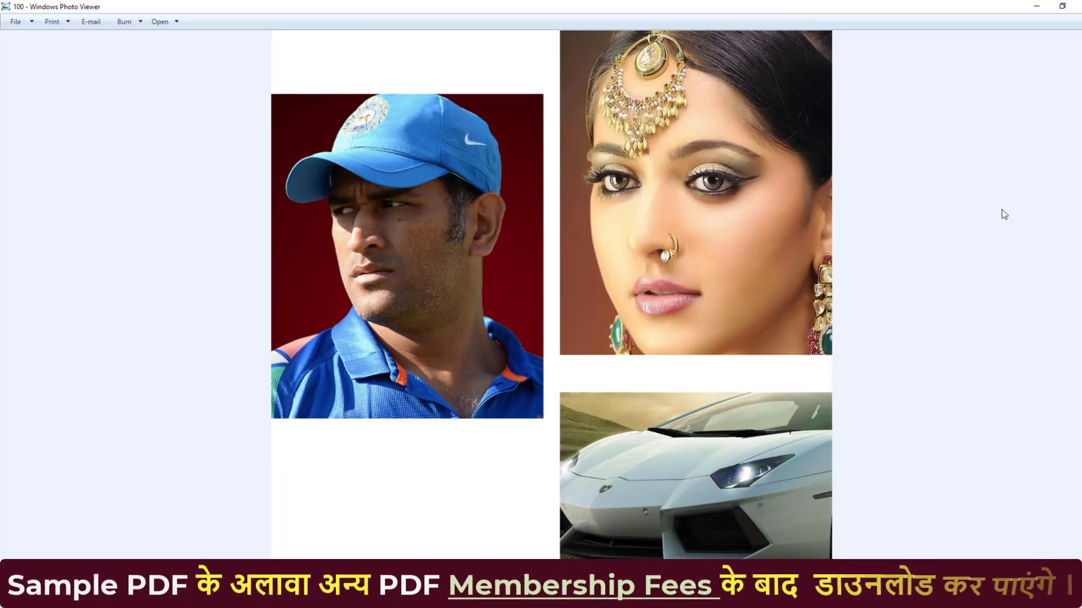
key(alt+Tab)
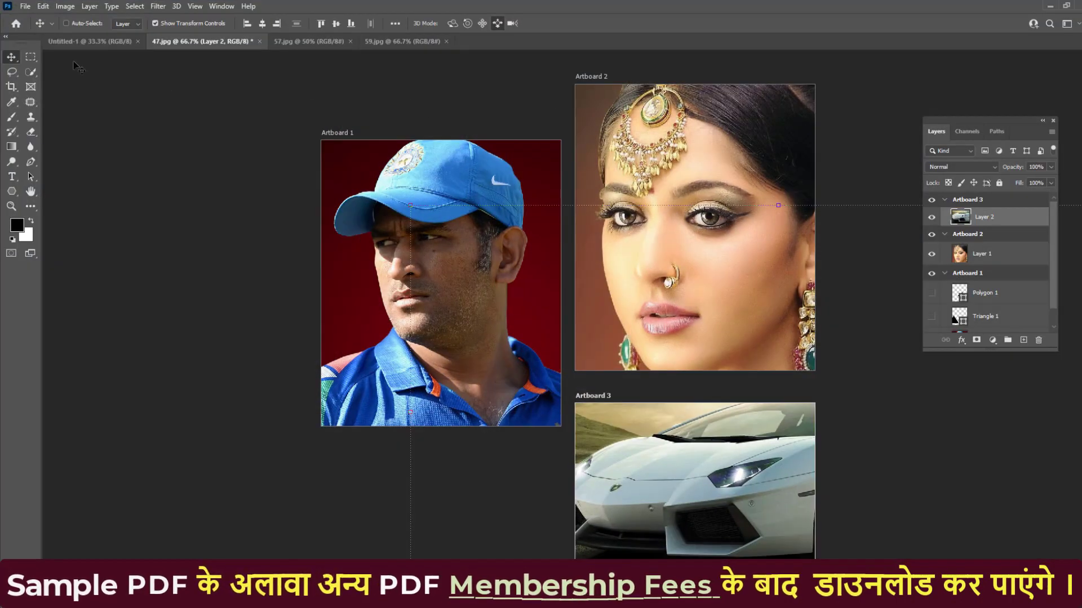
Activate the Rectangular Marquee tool and switch to the 57.jpg document
right_click(7, 58)
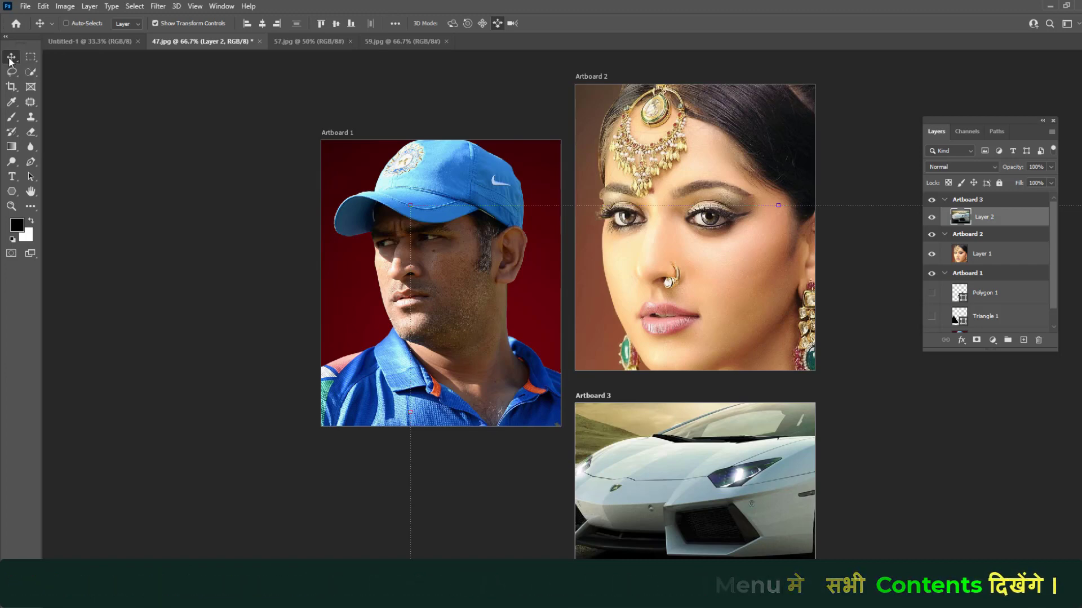
click(32, 70)
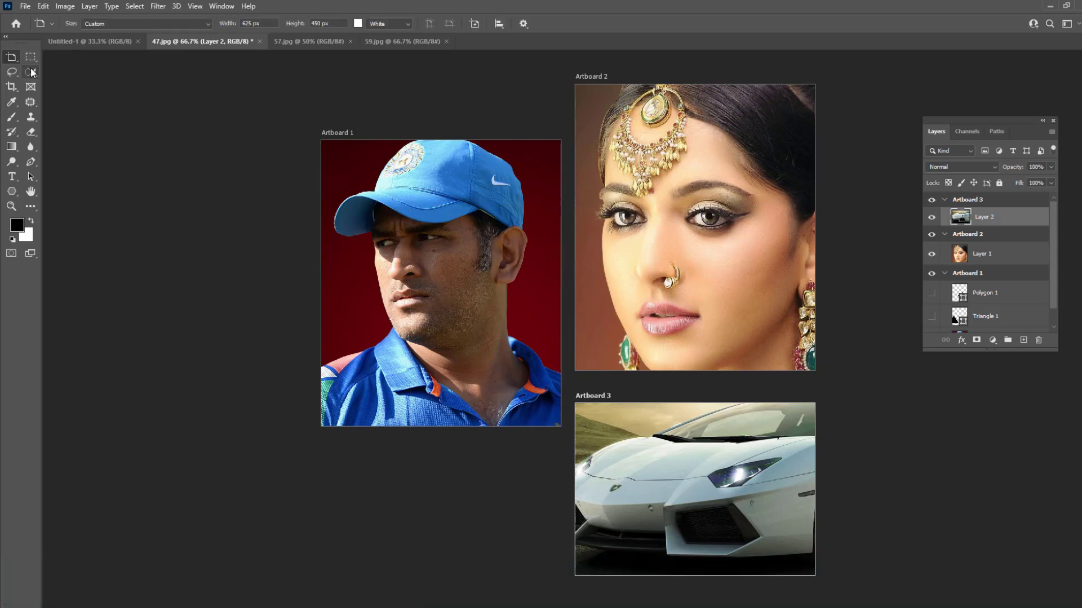
click(31, 57)
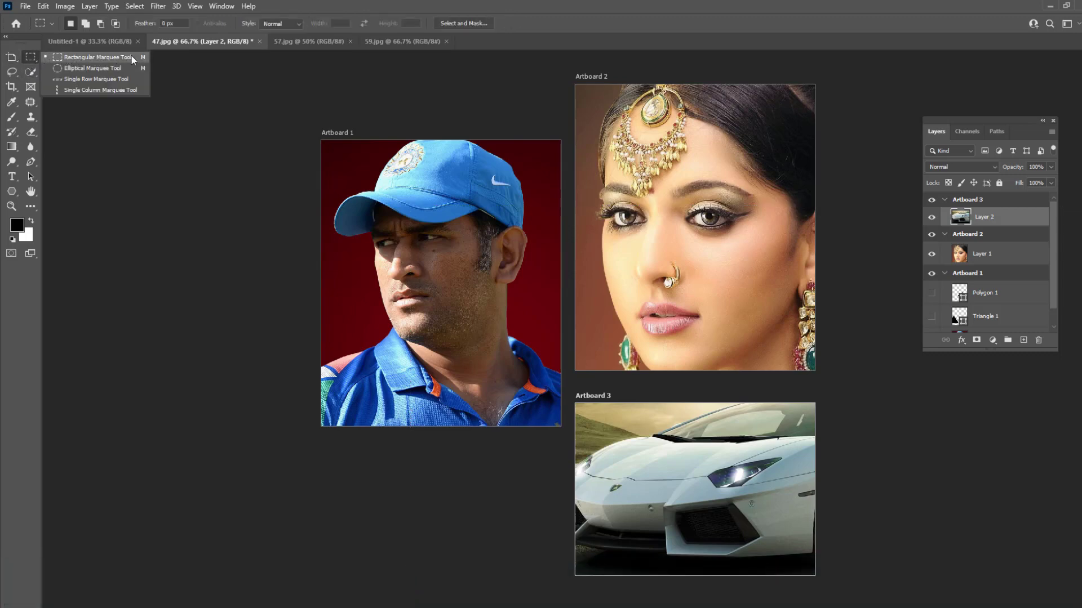
click(204, 78)
click(89, 40)
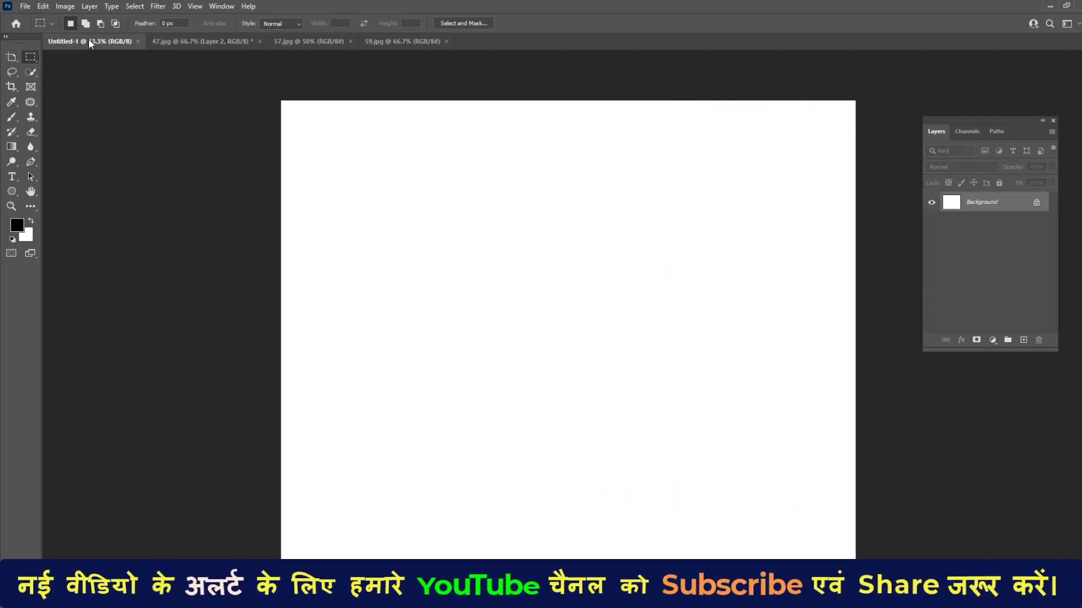
click(328, 39)
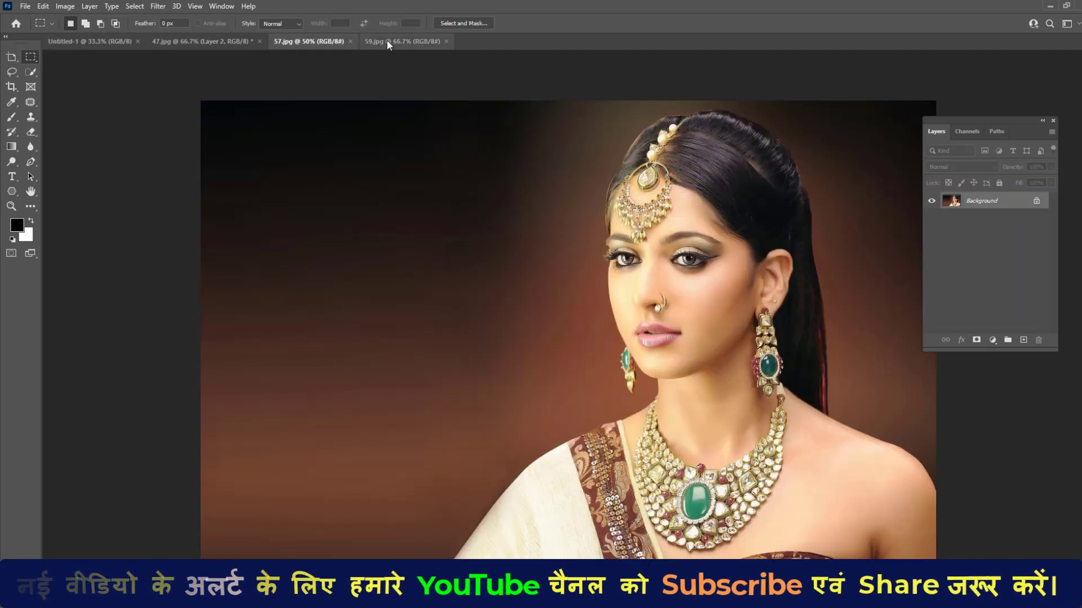
click(386, 40)
click(343, 40)
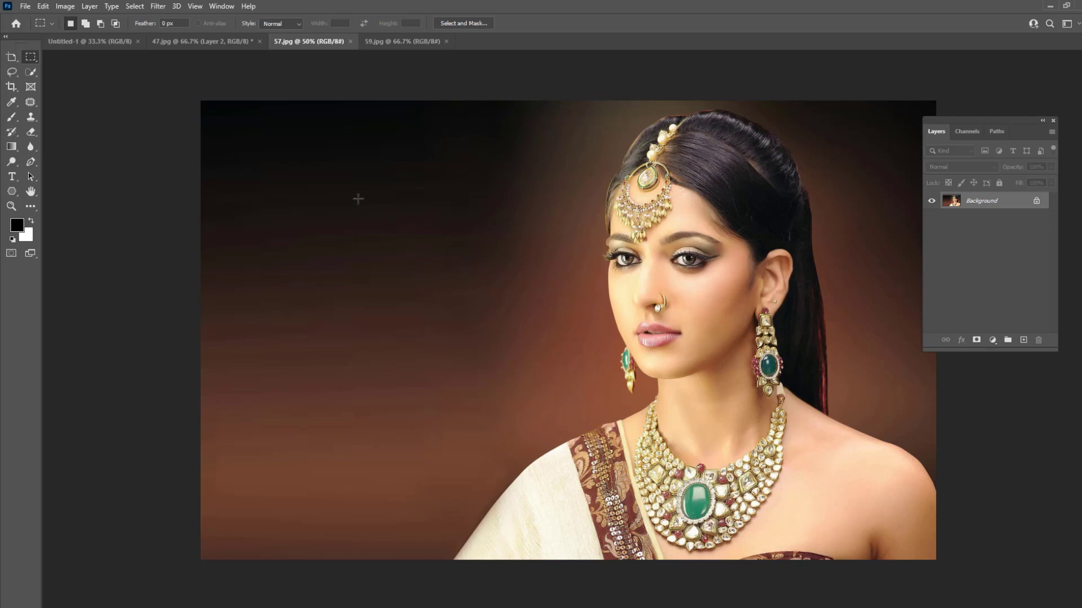
Make a rectangular marquee selection around the woman's head in 57.jpg and copy it to a new layer
right_click(29, 58)
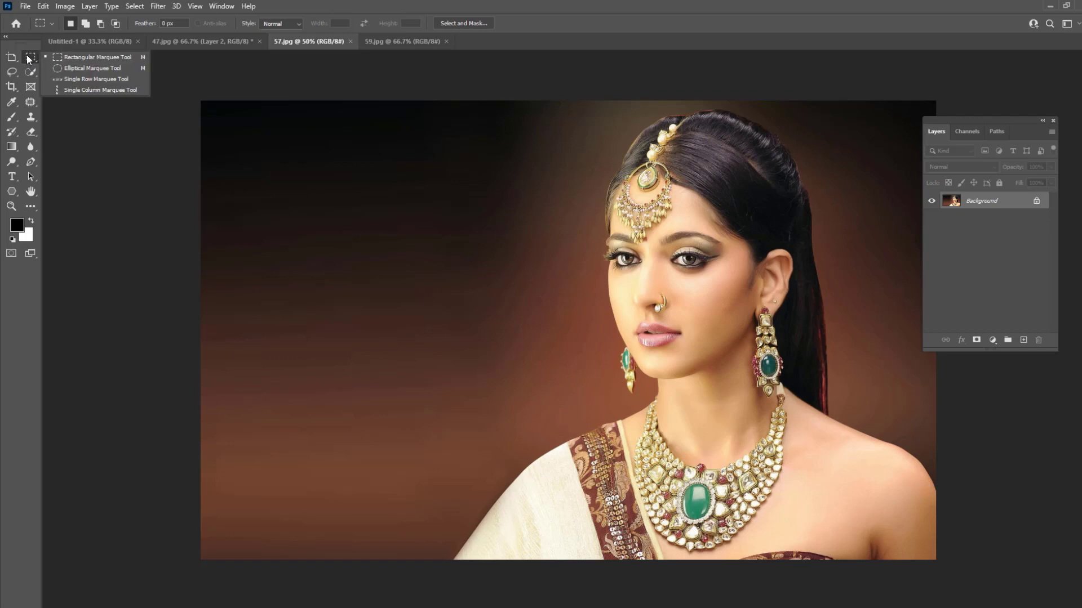
click(131, 60)
drag(520, 121, 868, 385)
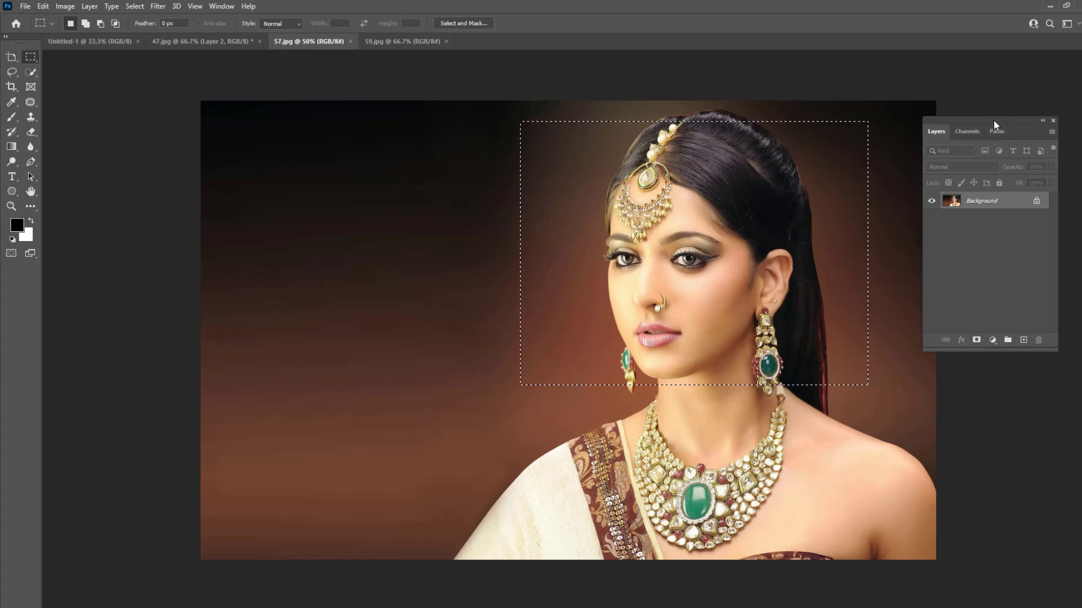
drag(992, 120, 1012, 114)
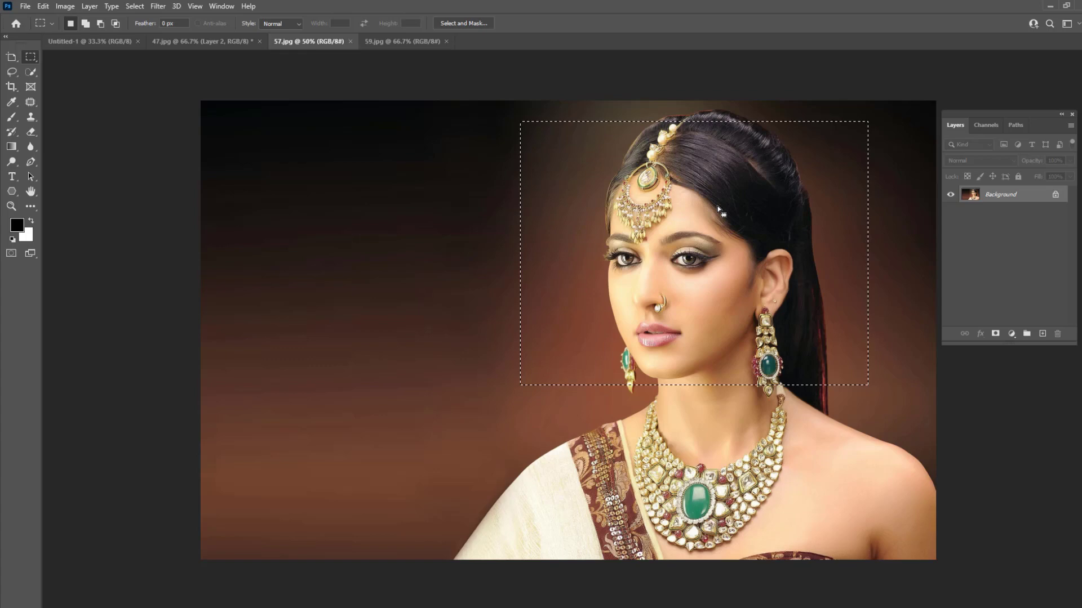
key(ctrl+j)
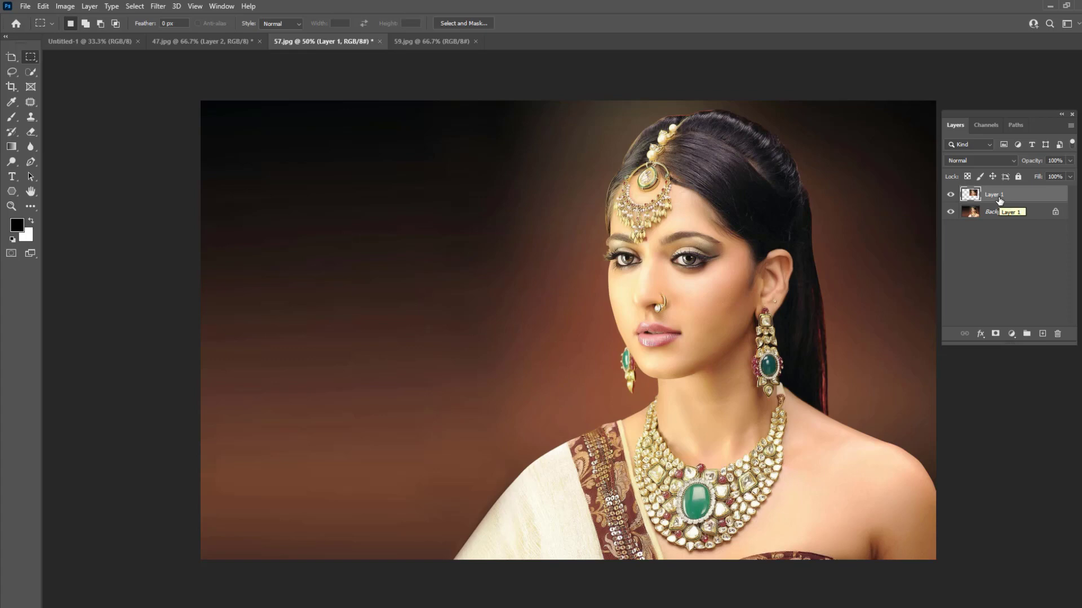
Toggle the Background layer's visibility to view the copied rectangular area on its own, leaving the Background shown
click(950, 214)
click(950, 214)
click(951, 215)
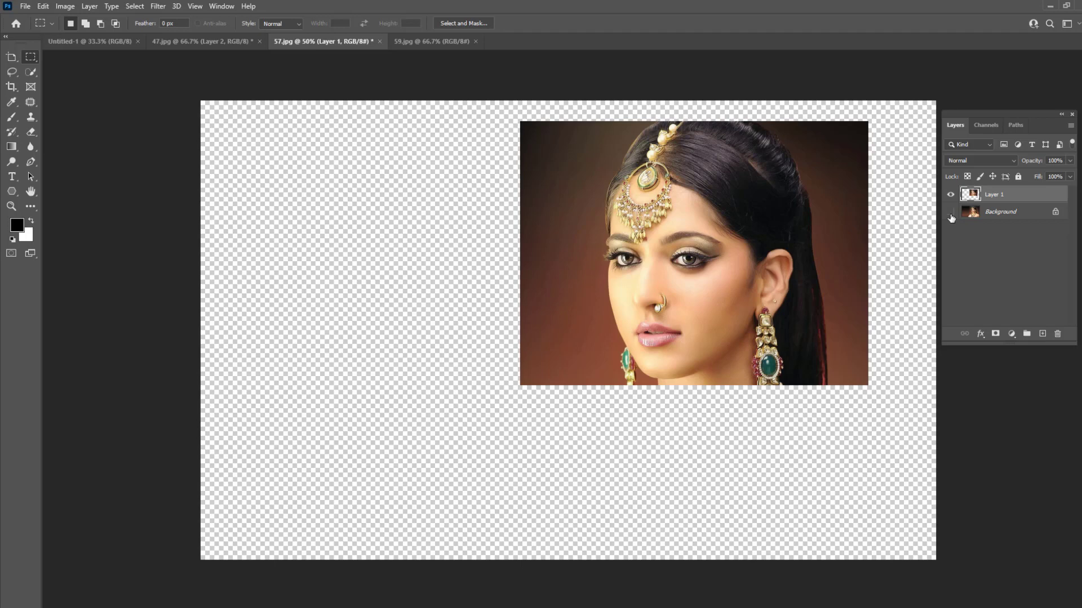
click(951, 214)
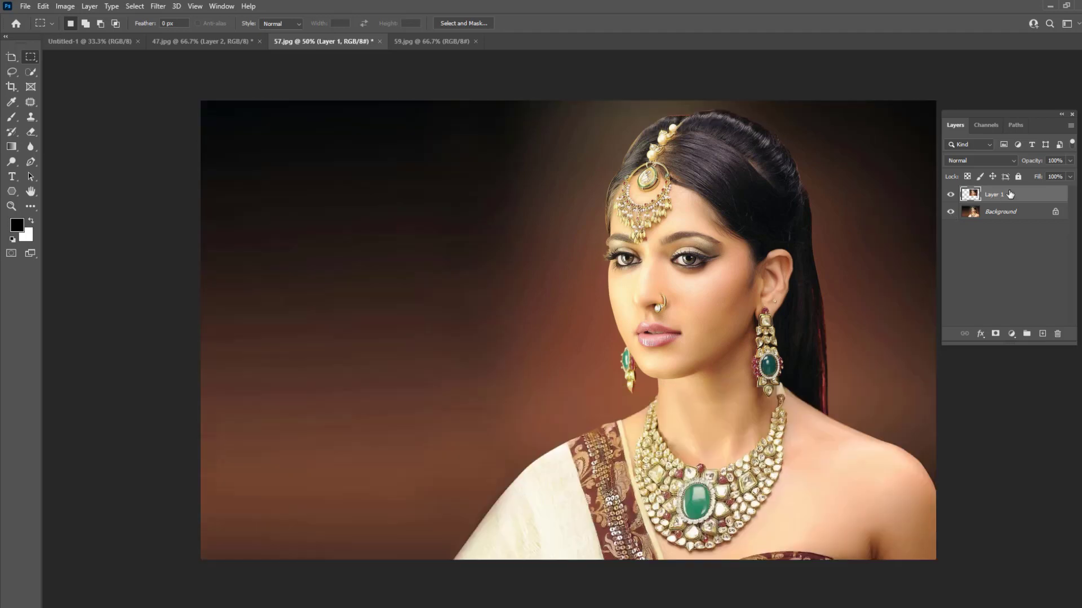
Delete Layer 1 containing the rectangular copy from 57.jpg
right_click(1010, 194)
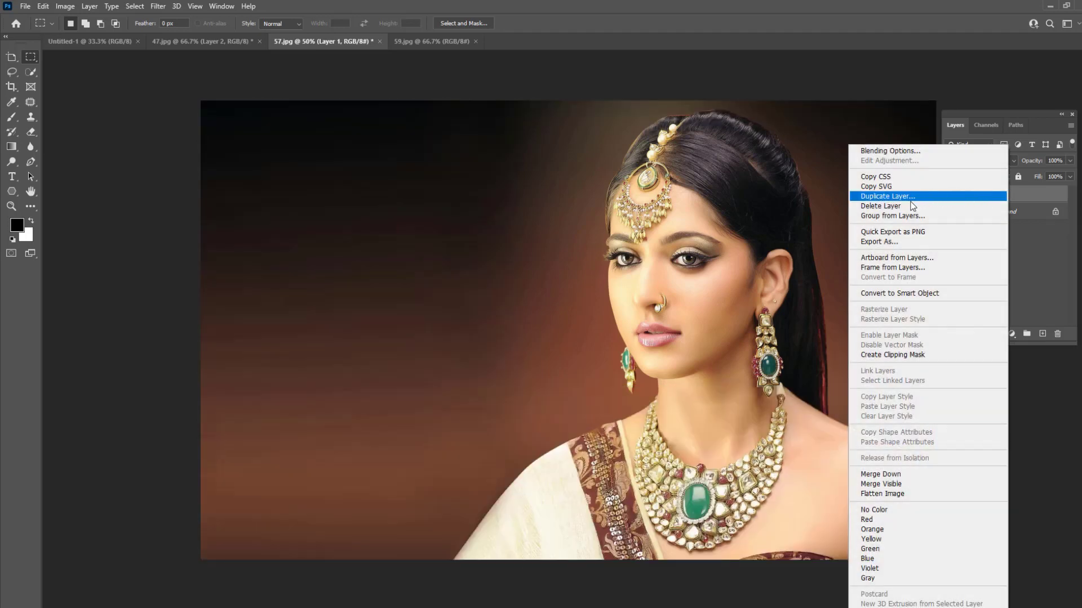
click(909, 206)
click(491, 233)
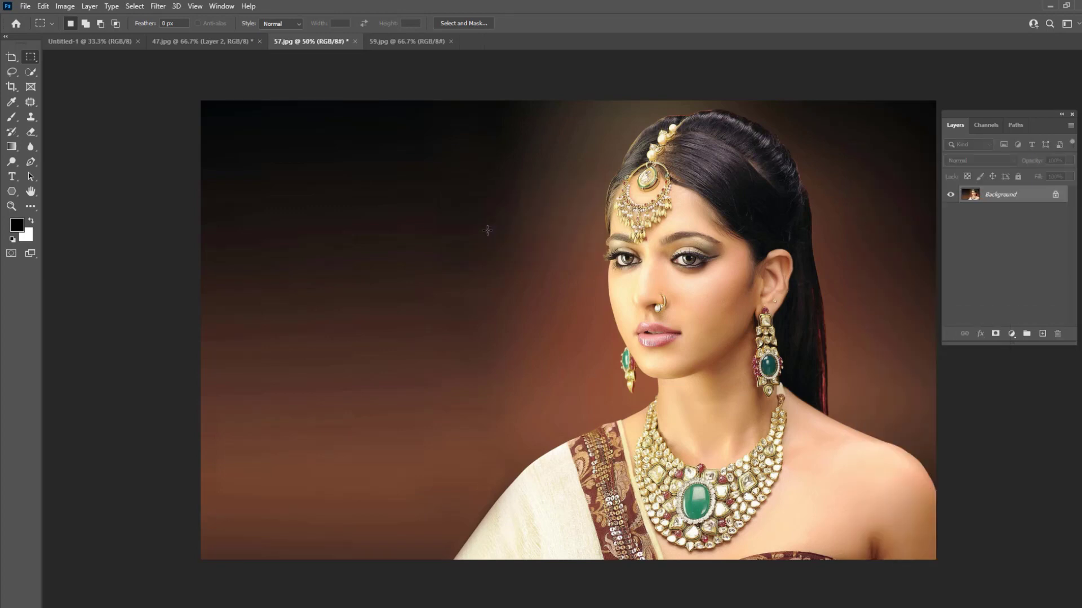
Make an elliptical marquee selection around the woman's head and copy it to a new layer
right_click(30, 56)
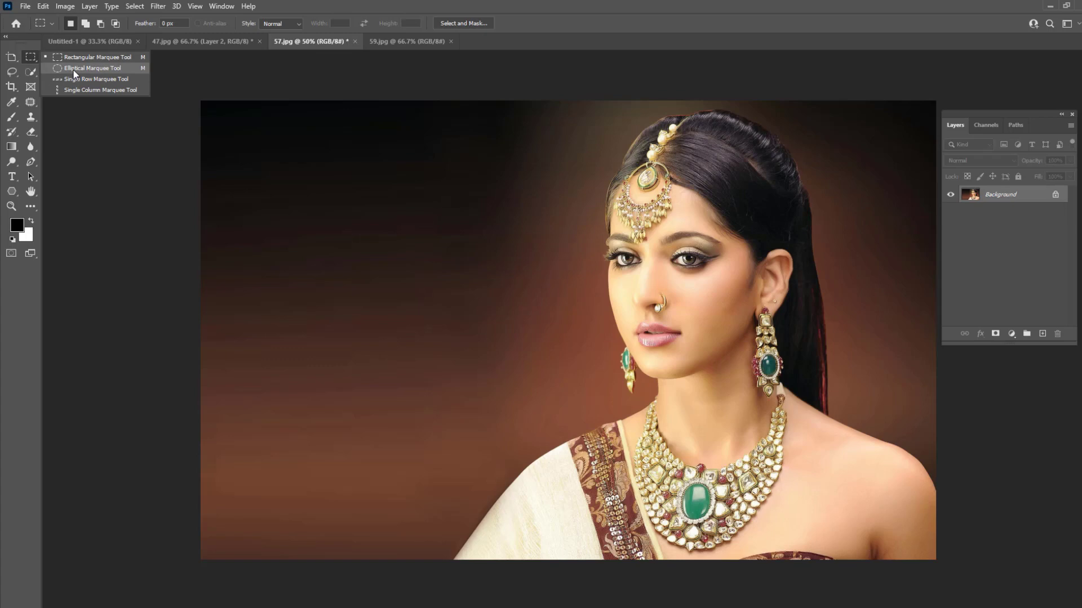
click(74, 70)
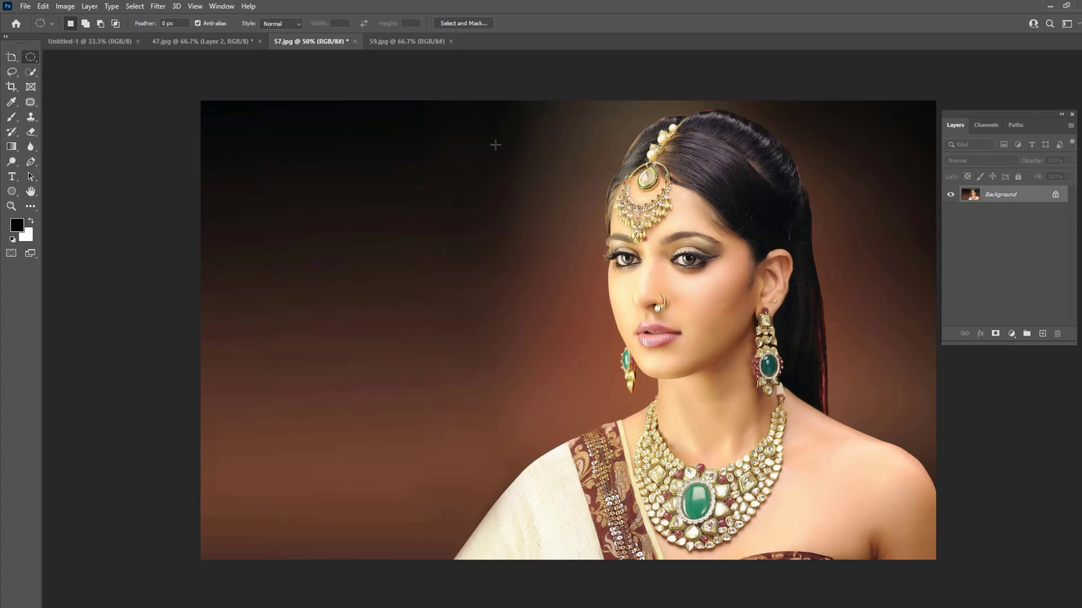
drag(581, 119, 836, 397)
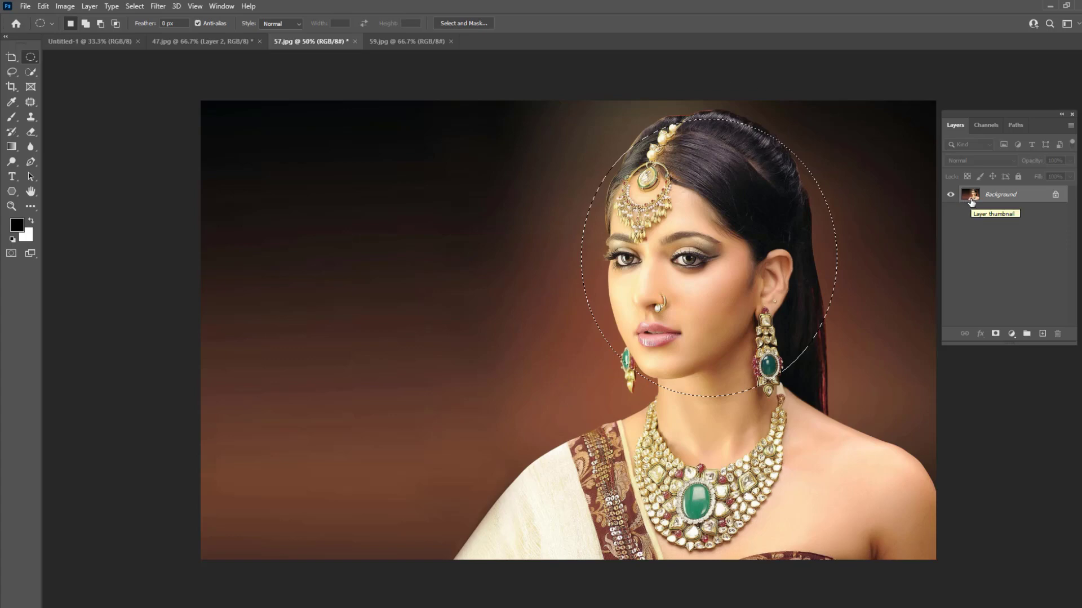
key(ctrl+j)
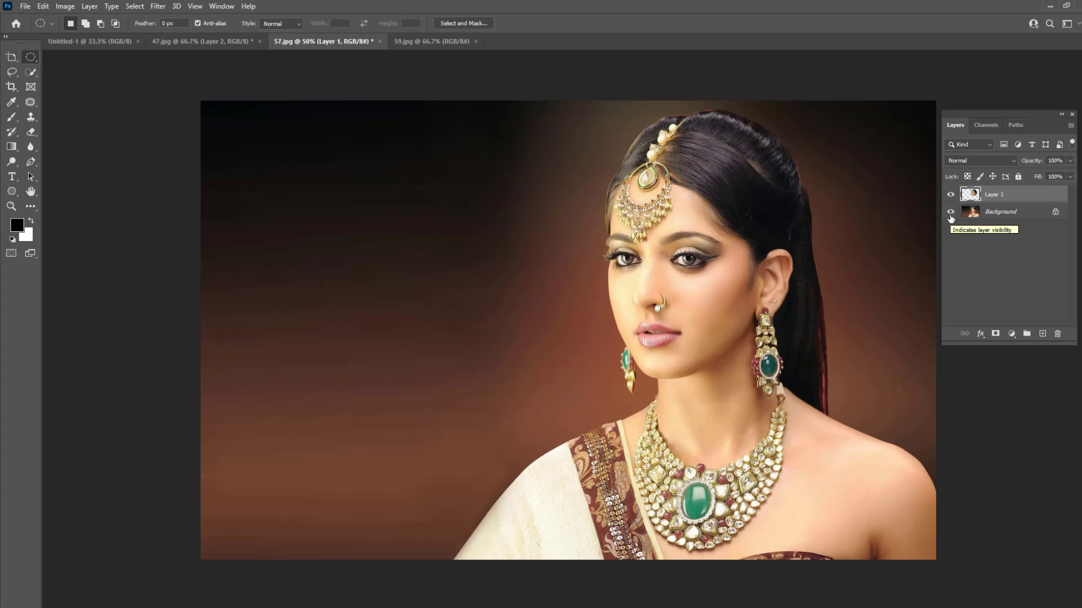
Toggle the Background layer's visibility to view the copied oval area on its own, leaving the Background shown
click(950, 216)
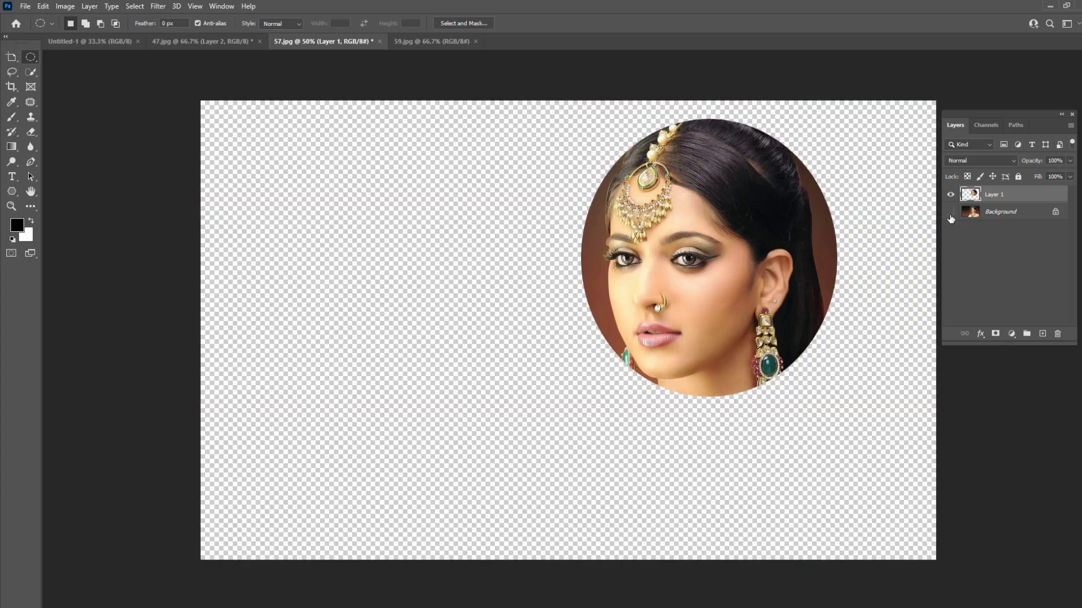
click(950, 215)
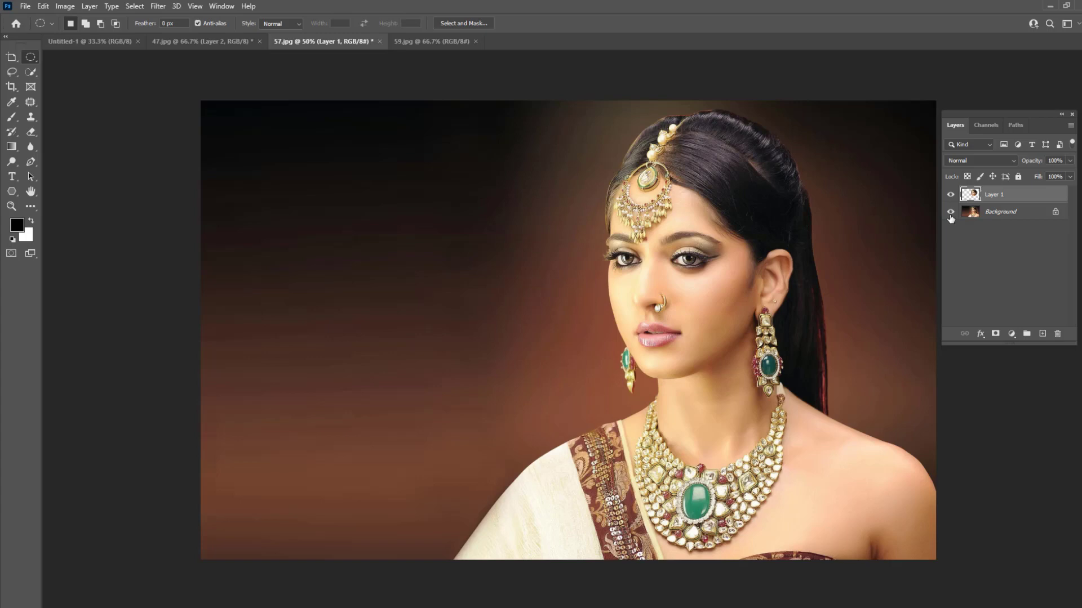
click(951, 214)
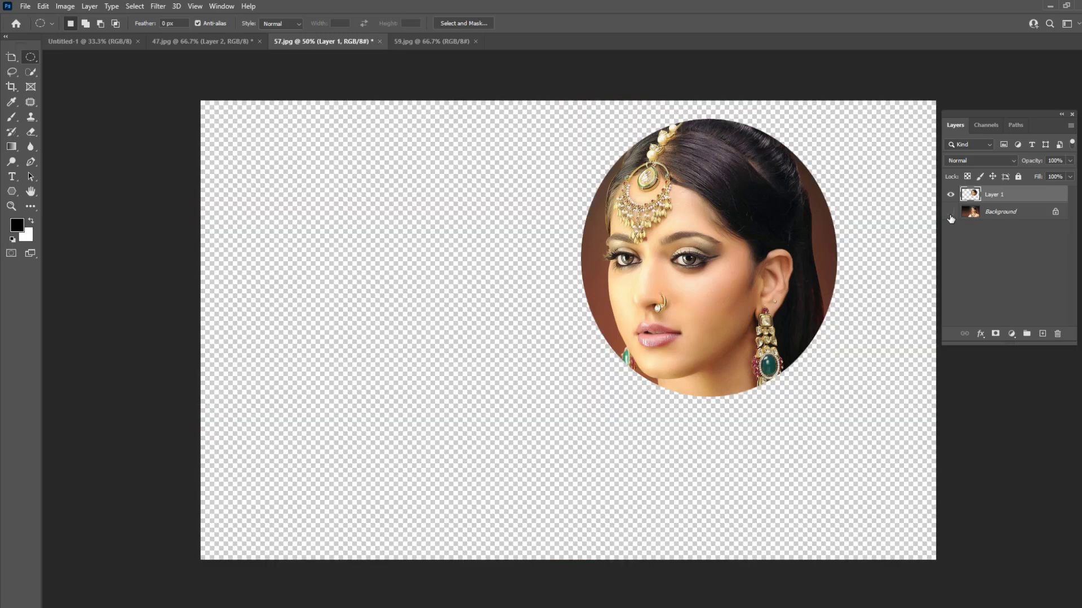
click(950, 214)
click(951, 214)
click(950, 213)
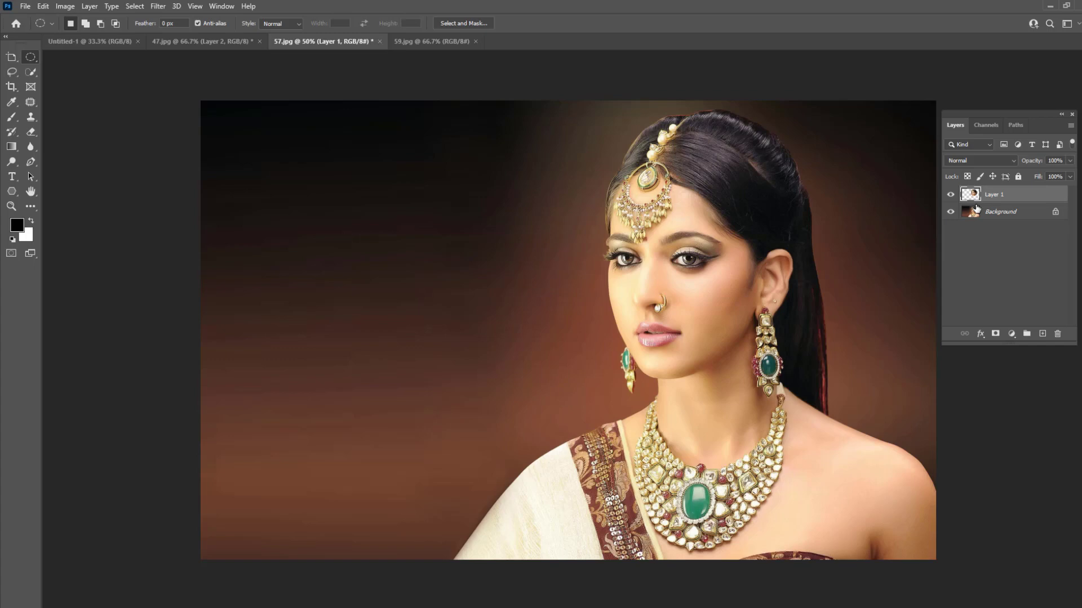
right_click(30, 59)
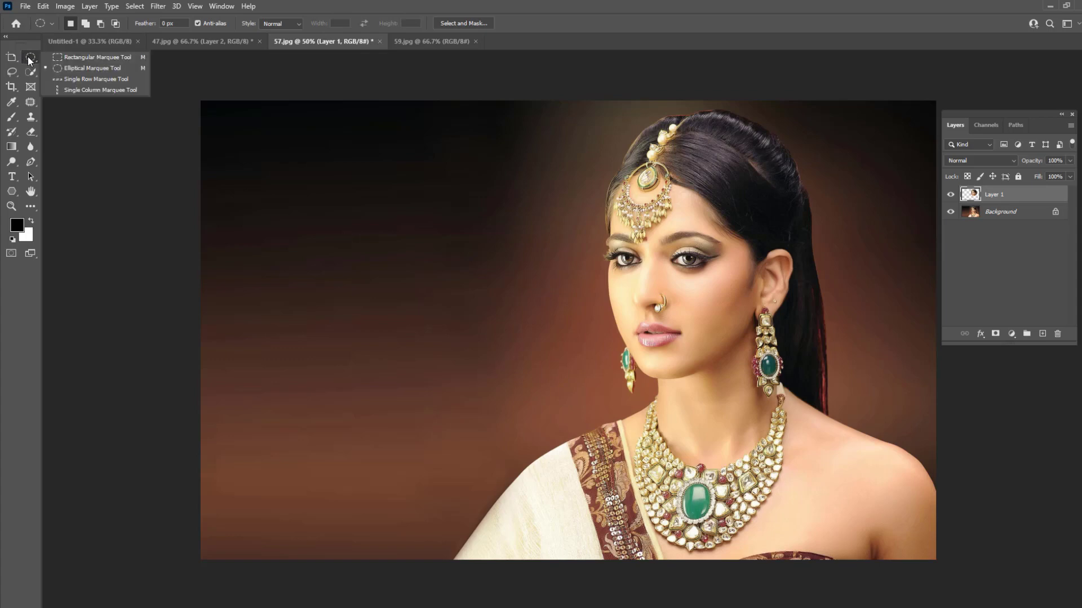
click(29, 58)
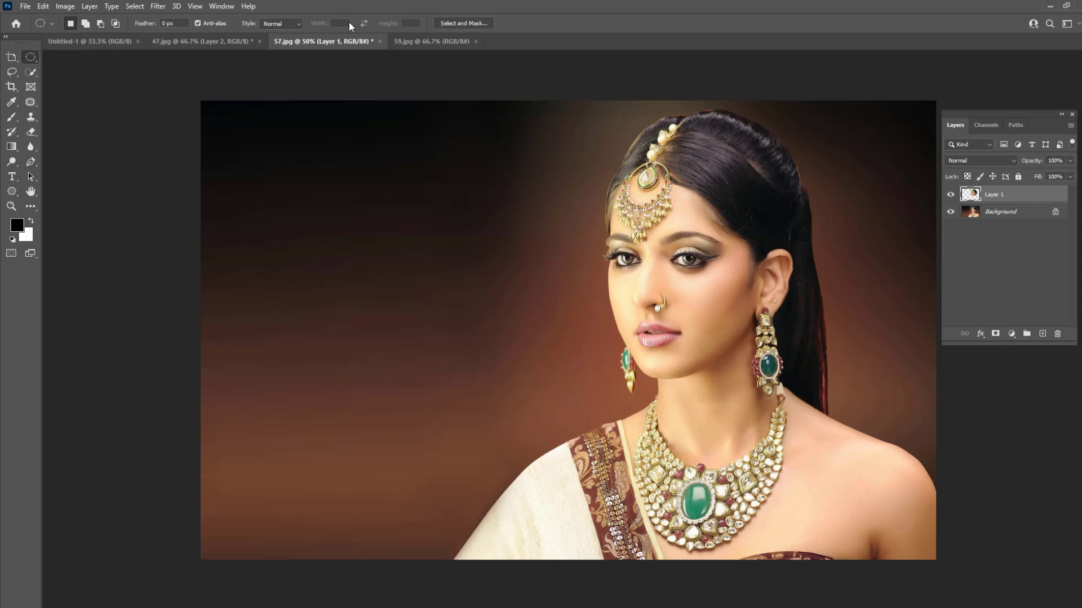
right_click(29, 60)
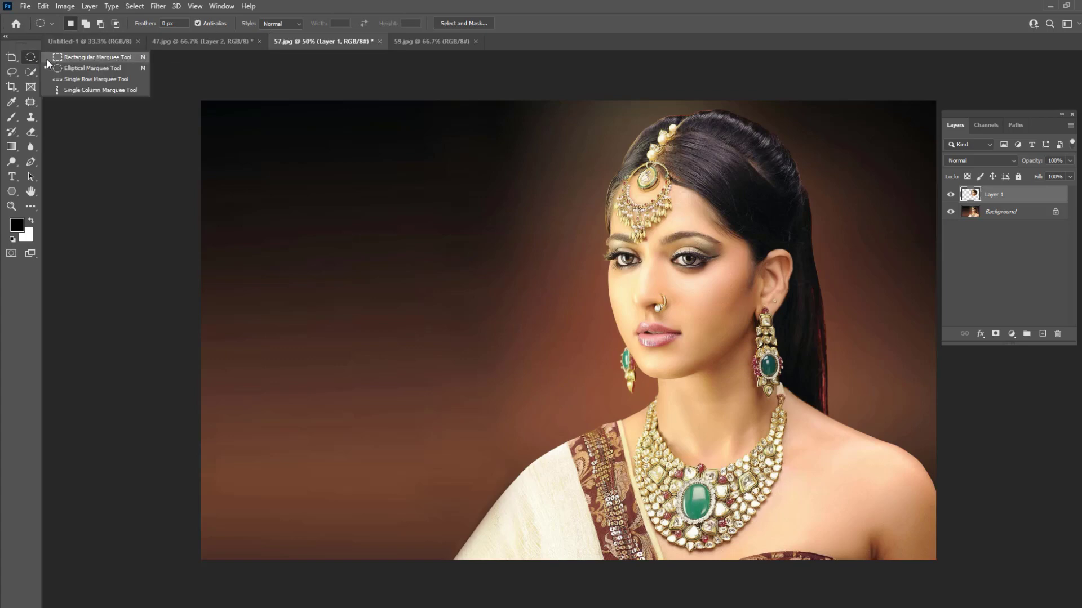
click(30, 59)
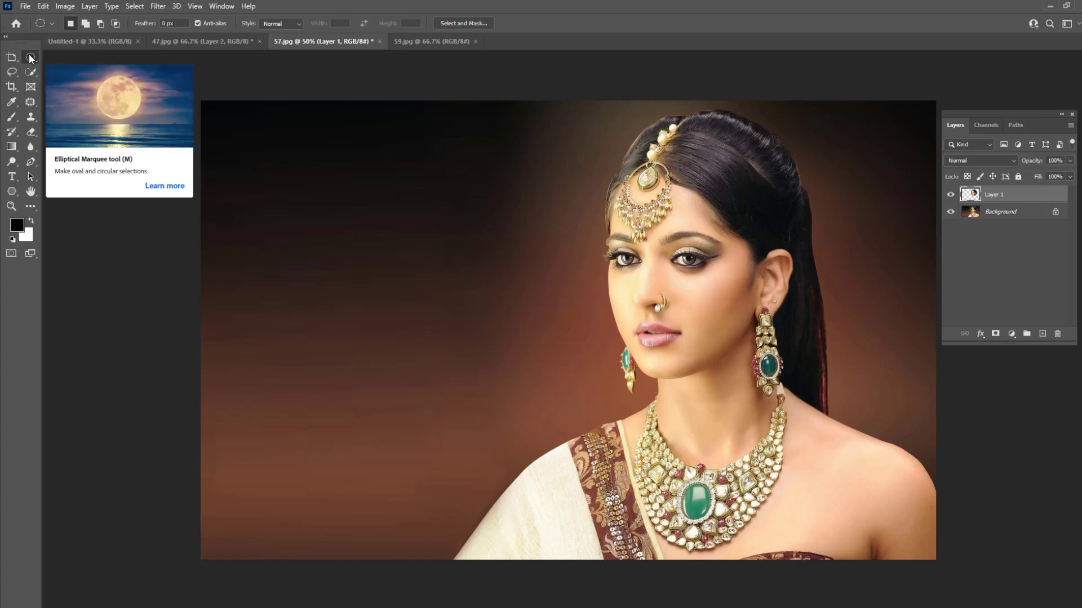